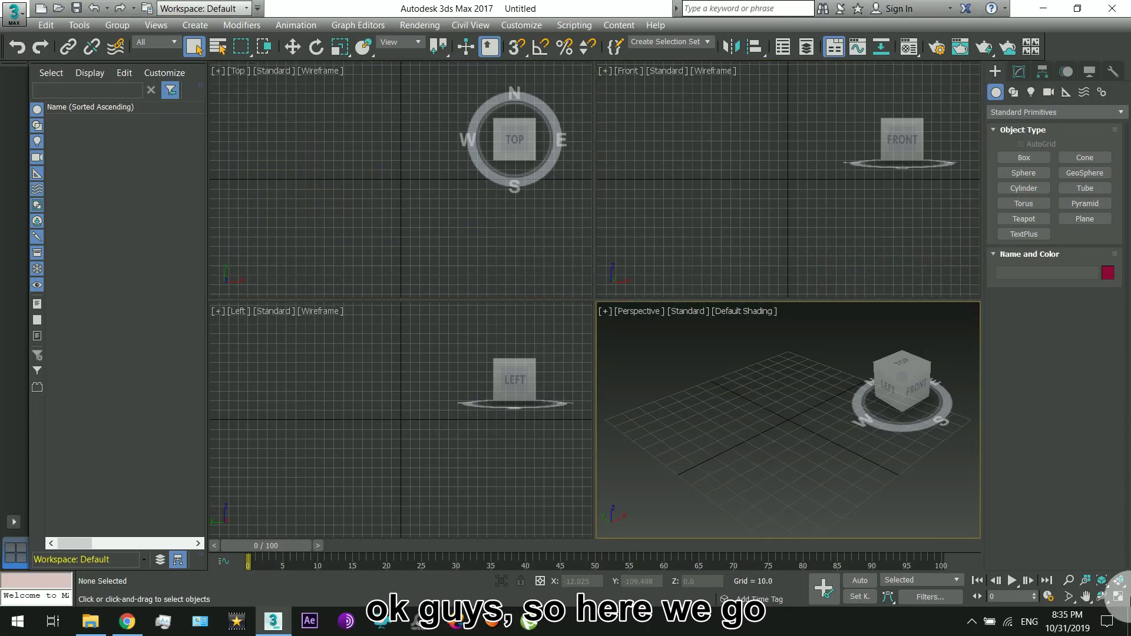
- In the maximized Perspective view, drag out a tall FumeFX grid, about 39.5 × 38.6 × 98.2 units
click(1118, 598)
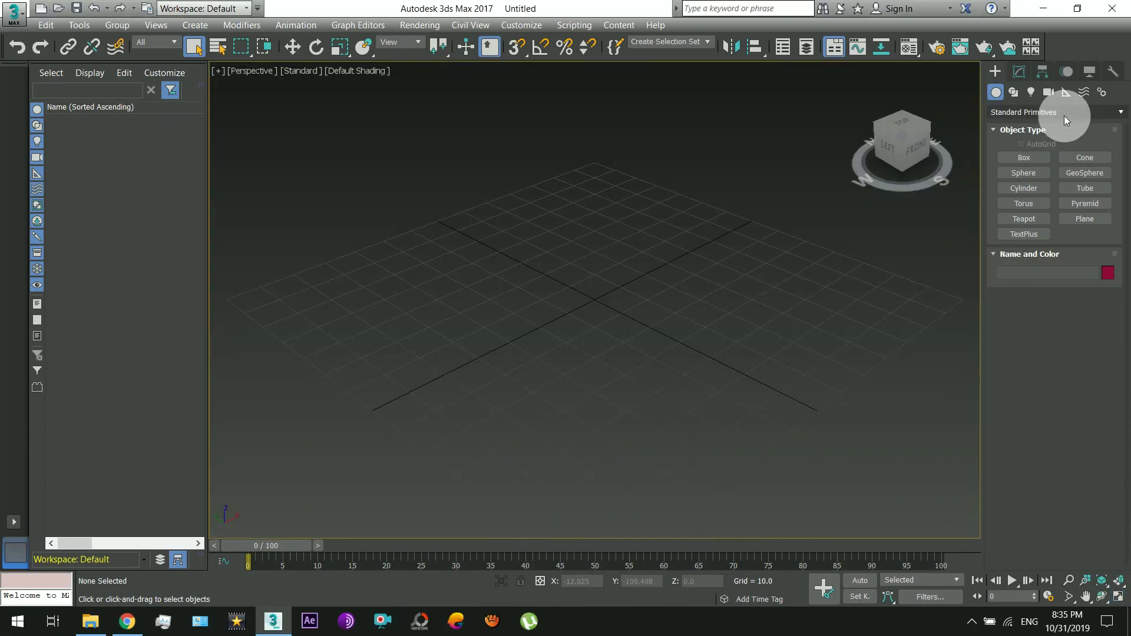
click(1063, 116)
click(1014, 308)
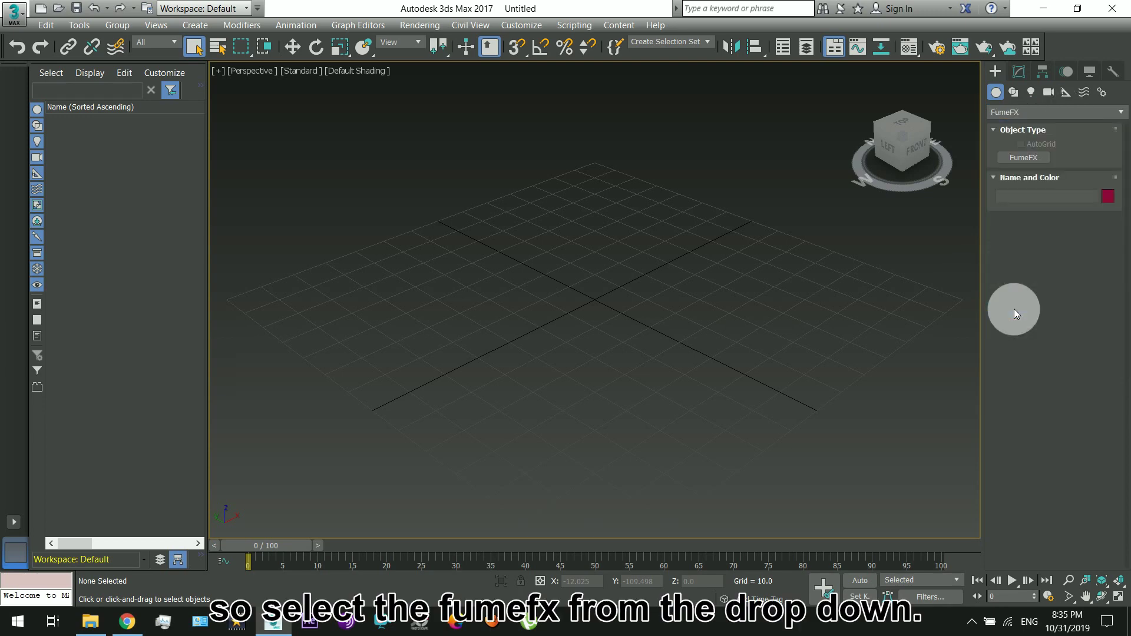
click(1027, 158)
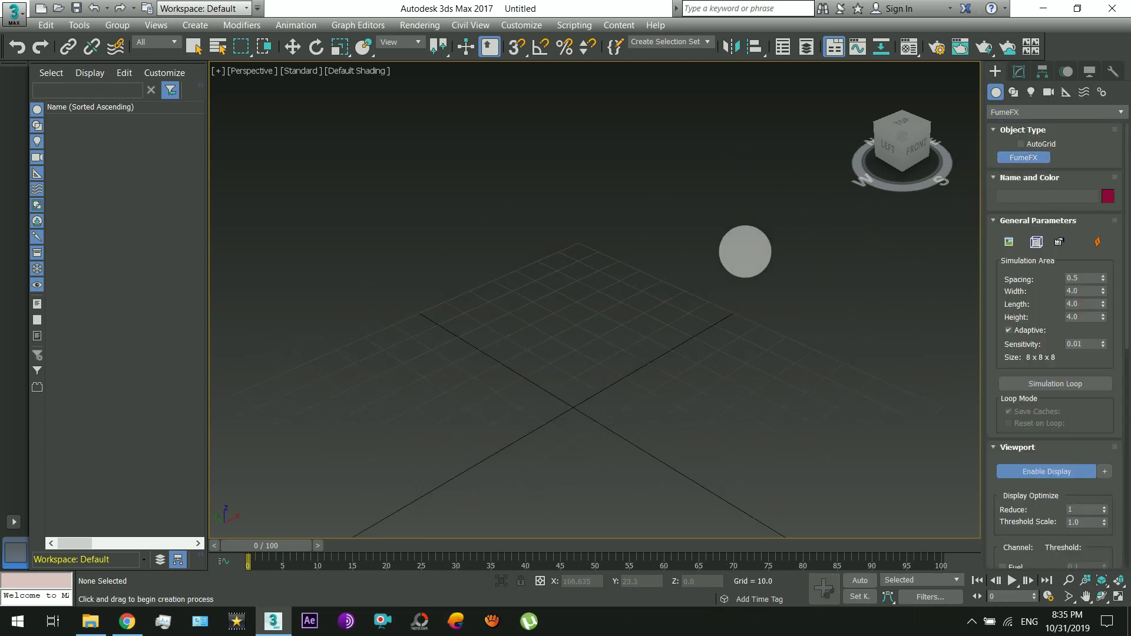
scroll(718, 265, down, 3)
drag(629, 339, 632, 407)
click(656, 205)
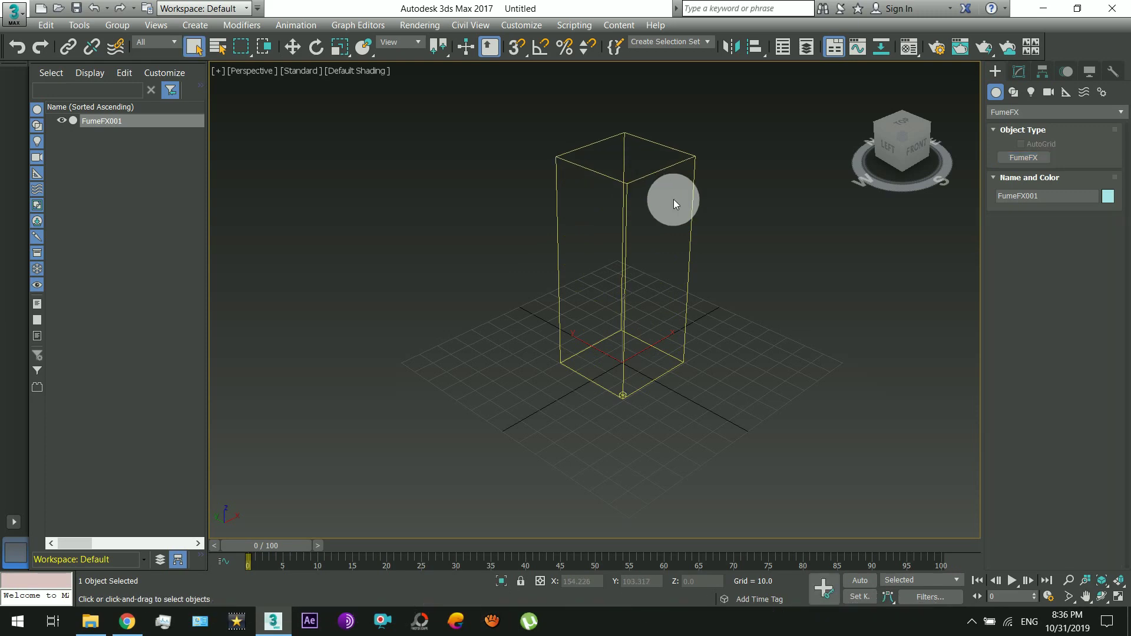
- Orbit around the new FumeFX001 grid and check its parameters
mouse_move(624, 270)
alt+middle_down()
mouse_move(566, 257)
mouse_move(574, 276)
alt+middle_up()
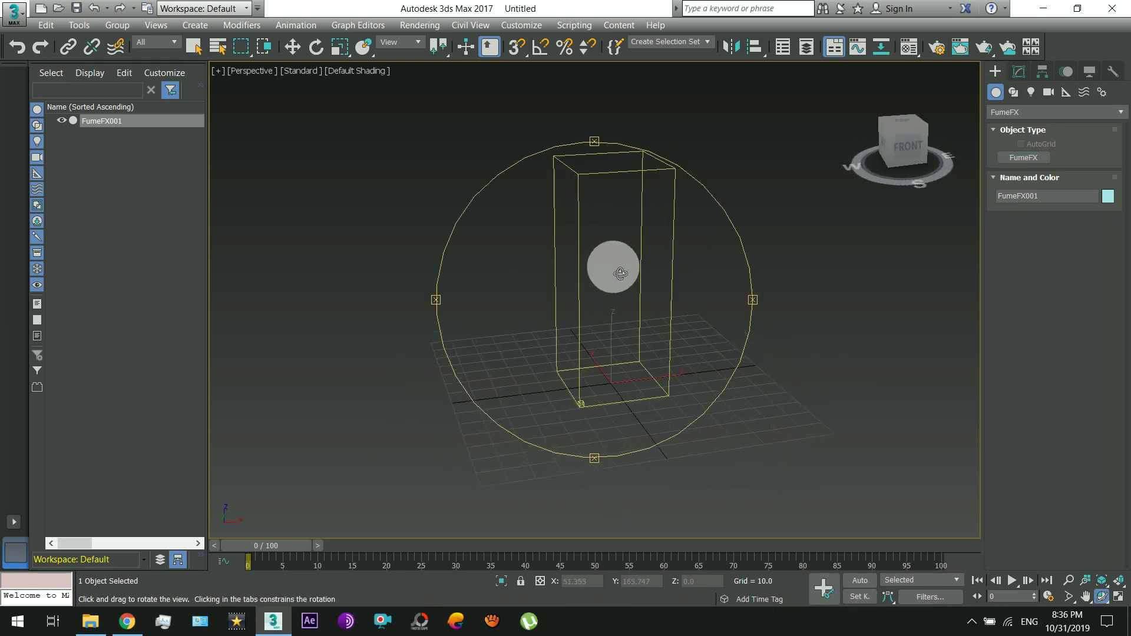
drag(574, 275, 613, 260)
click(1010, 81)
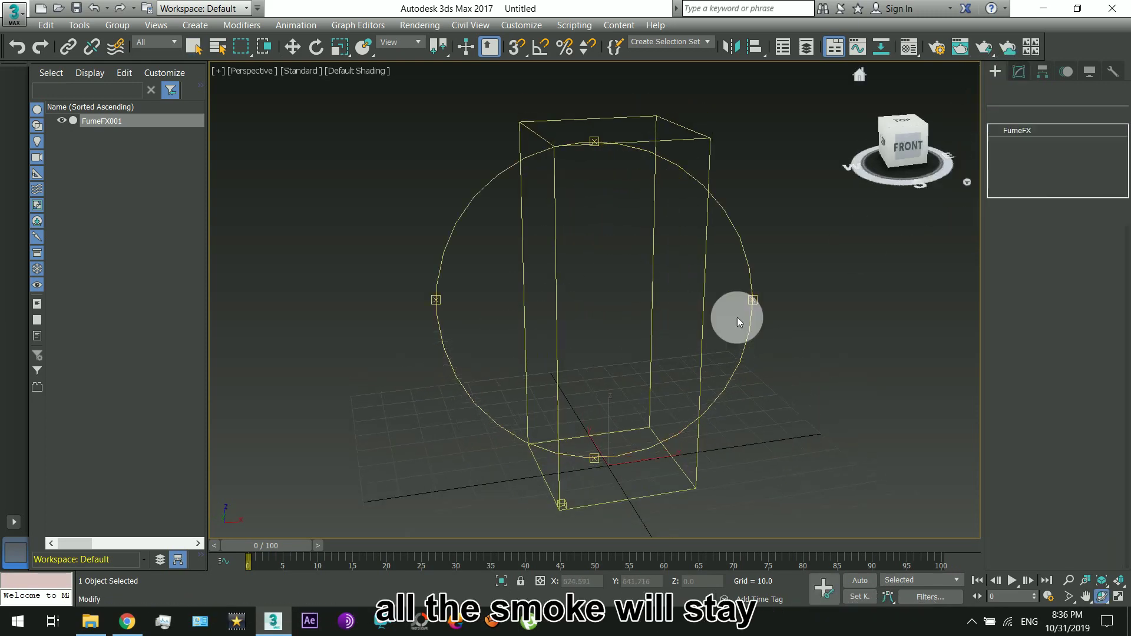
mouse_move(735, 316)
mouse_down()
mouse_move(692, 323)
mouse_move(763, 312)
mouse_up()
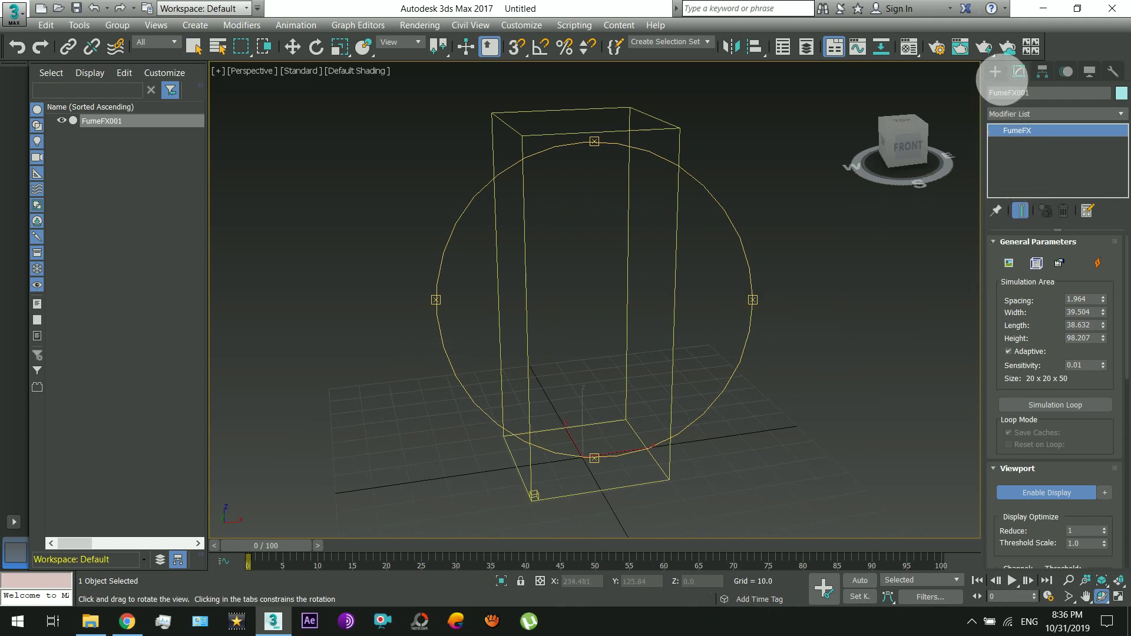
click(995, 72)
- Place a FumeFX Simple Src helper inside the grid
right_click(565, 304)
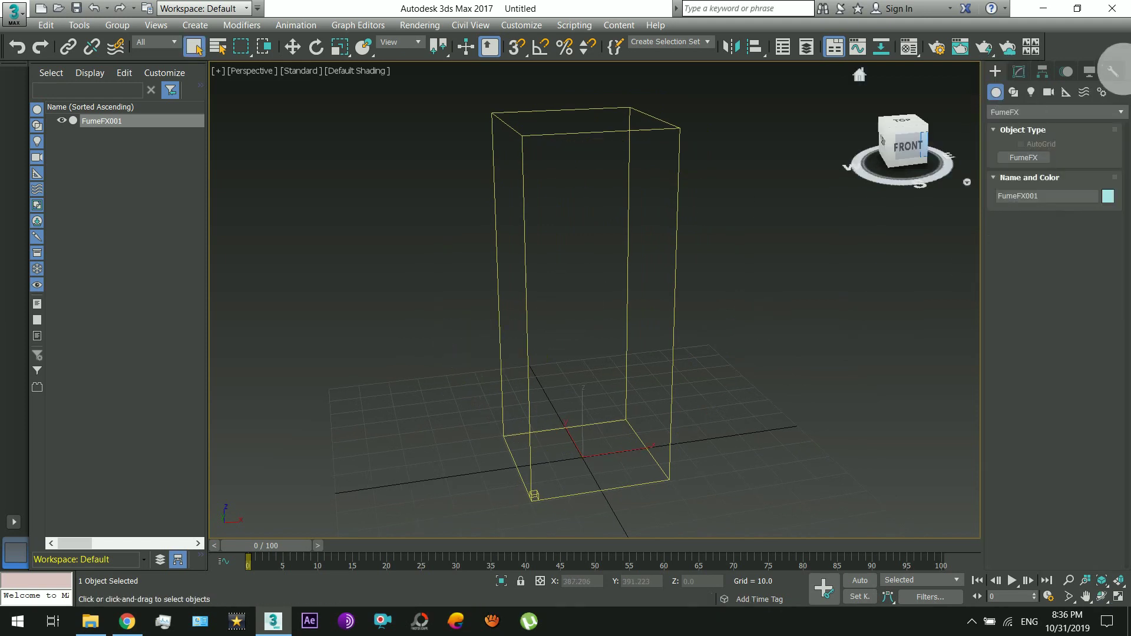
click(1067, 92)
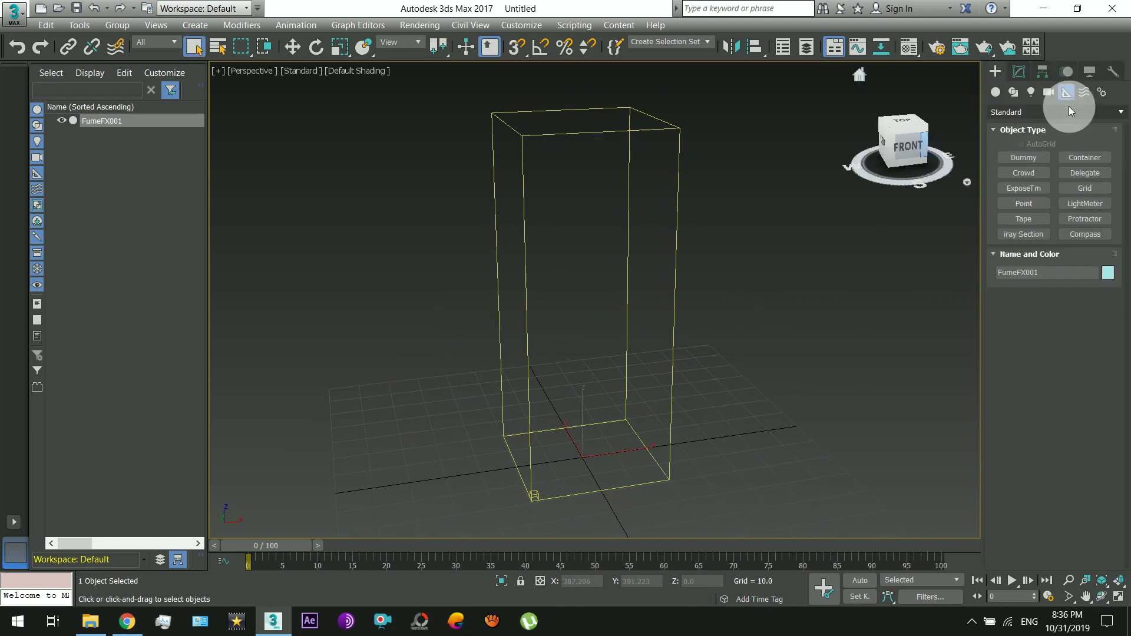
click(1070, 112)
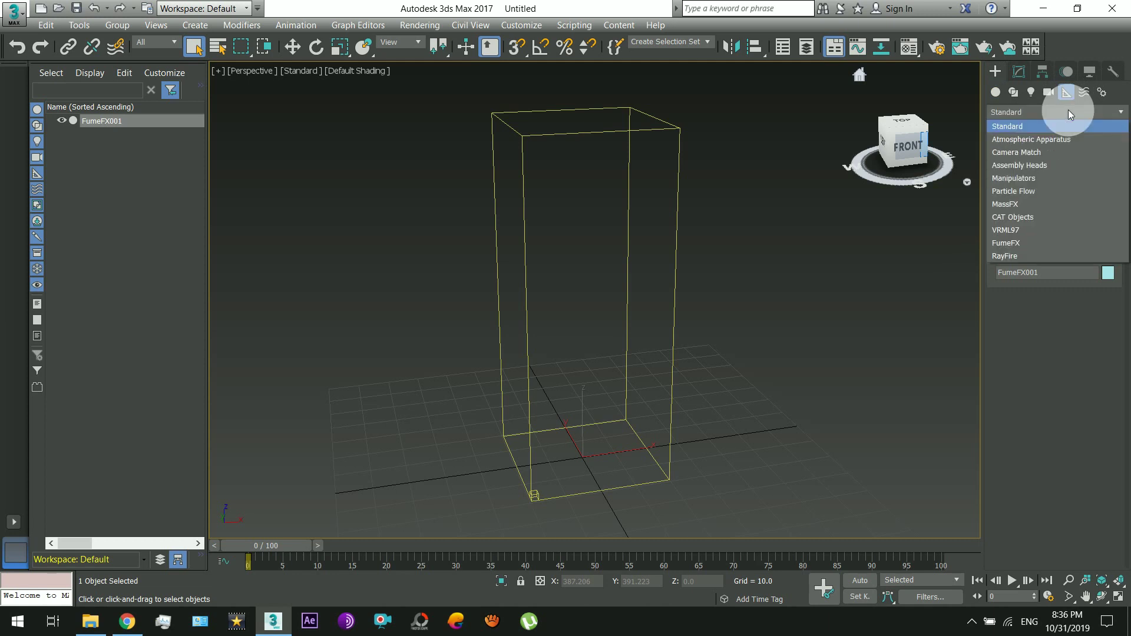
click(1028, 252)
click(1023, 157)
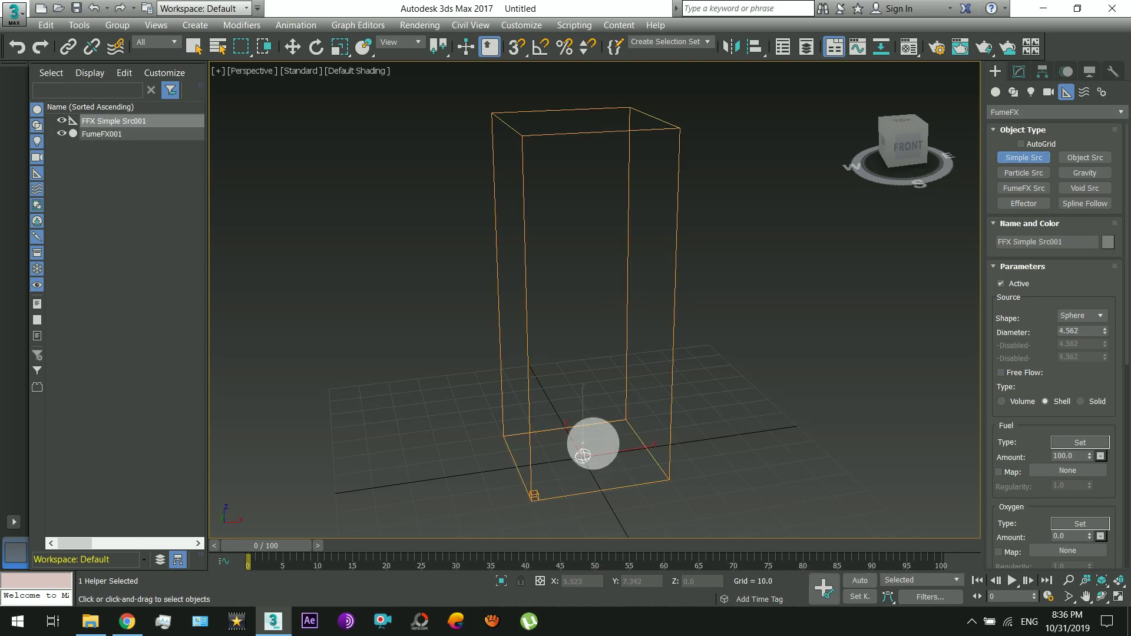
right_click(595, 449)
- Undo the stray camera, reselect FFX Simple Src001 and switch to Move
middle_drag(600, 442, 616, 401)
key(ctrl+c)
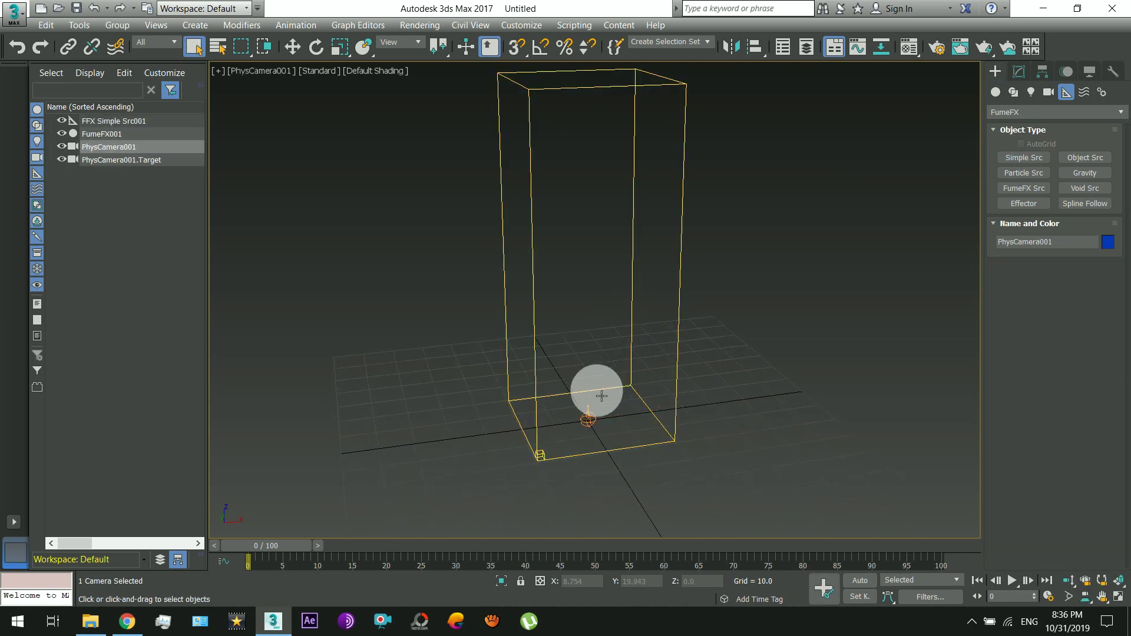
click(589, 417)
middle_drag(637, 391, 616, 360)
key(ctrl+z)
key(ctrl+z)
key(ctrl+r)
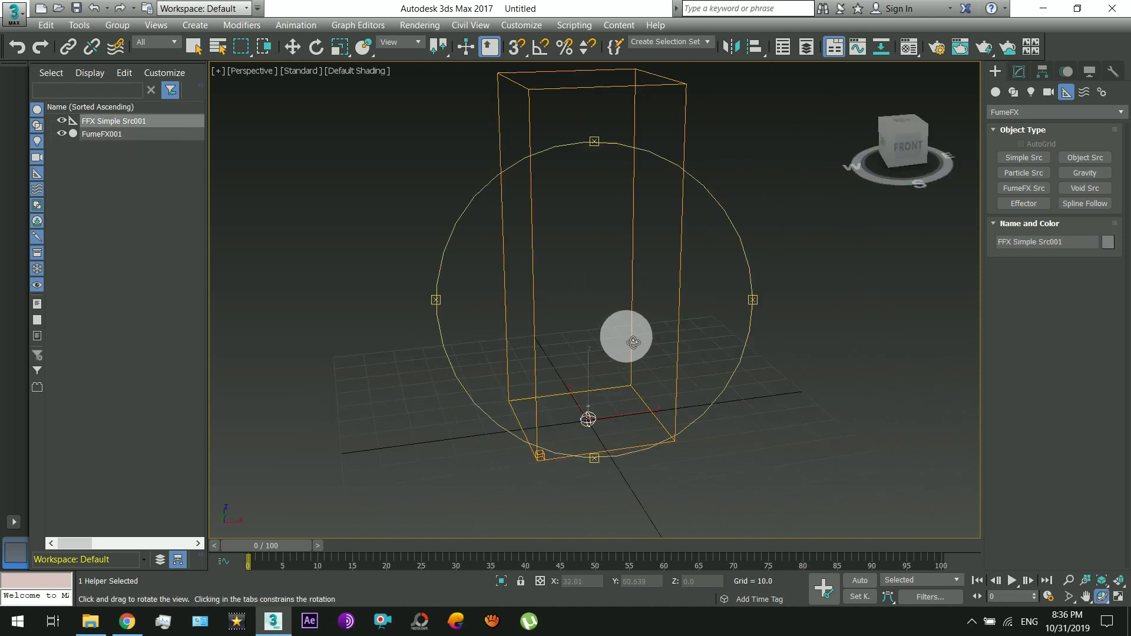
mouse_move(632, 337)
mouse_down()
mouse_move(628, 307)
mouse_move(613, 371)
mouse_up()
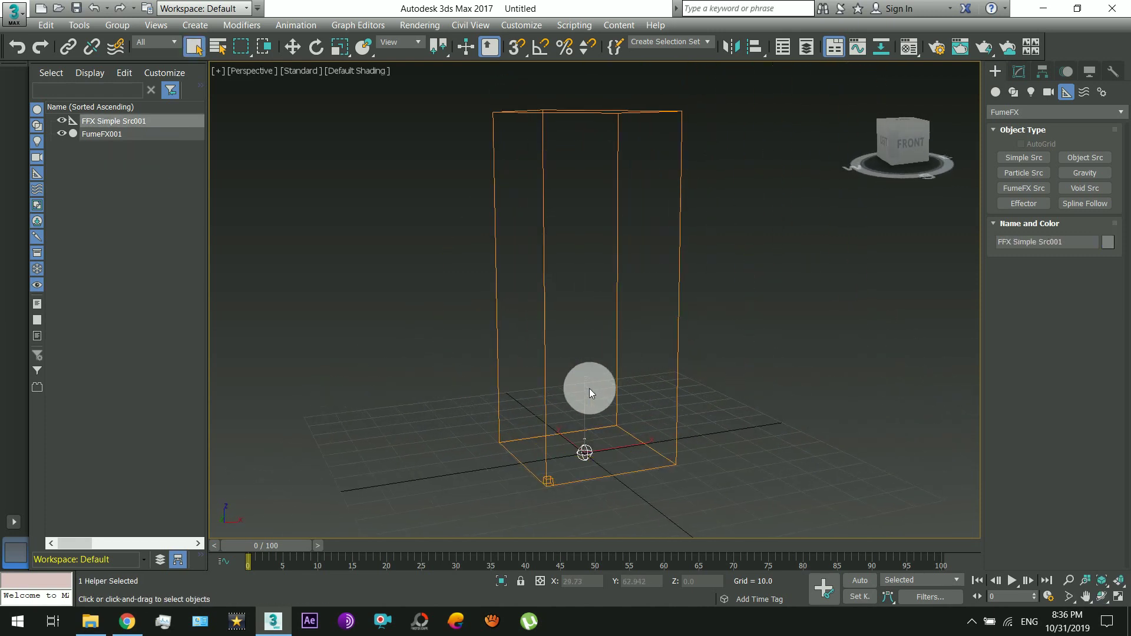
key(f)
right_click(588, 294)
click(614, 301)
scroll(589, 331, up, 3)
- With Auto Key on, rotate the simple source about Z at frame 100
scroll(586, 321, down, 2)
key(shift+z)
key(shift+z)
key(shift+z)
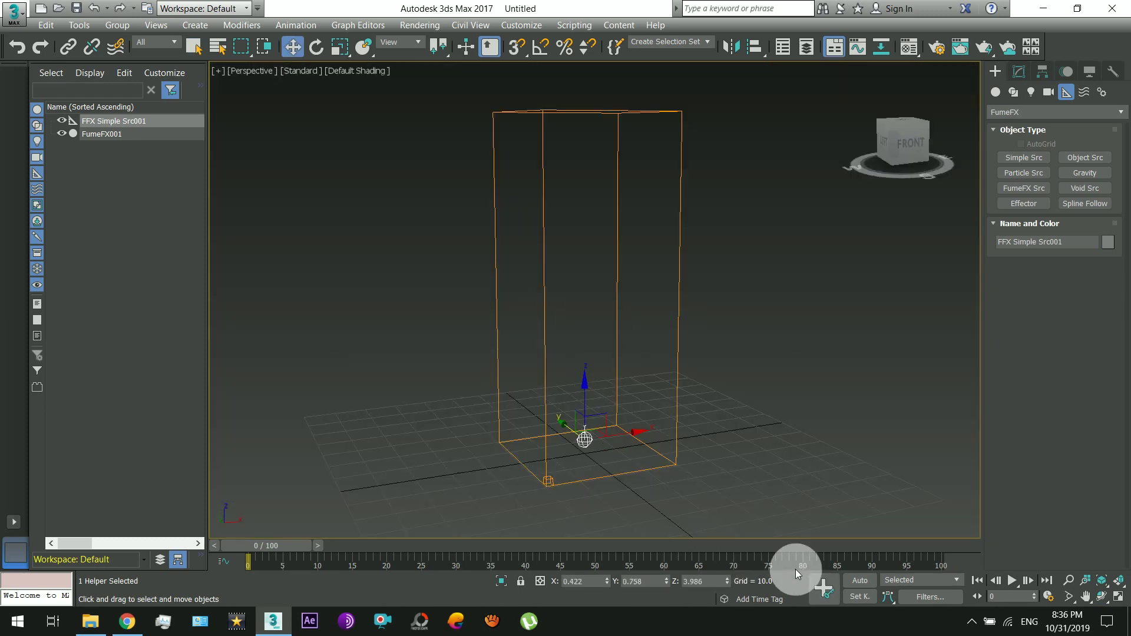
click(859, 580)
scroll(652, 434, up, 2)
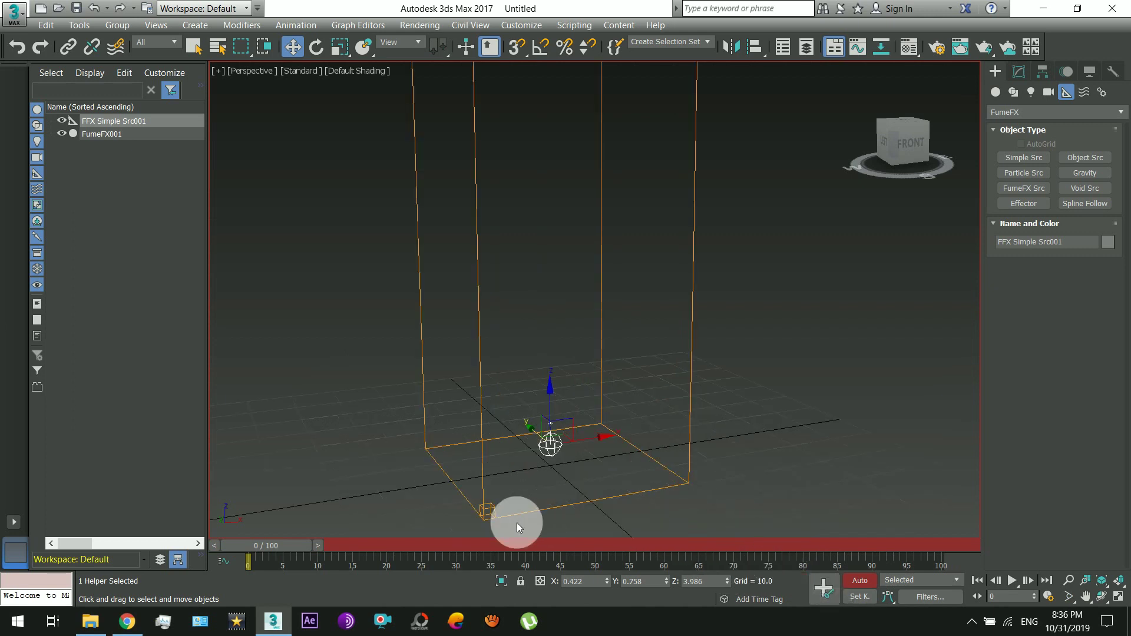
click(954, 551)
click(316, 47)
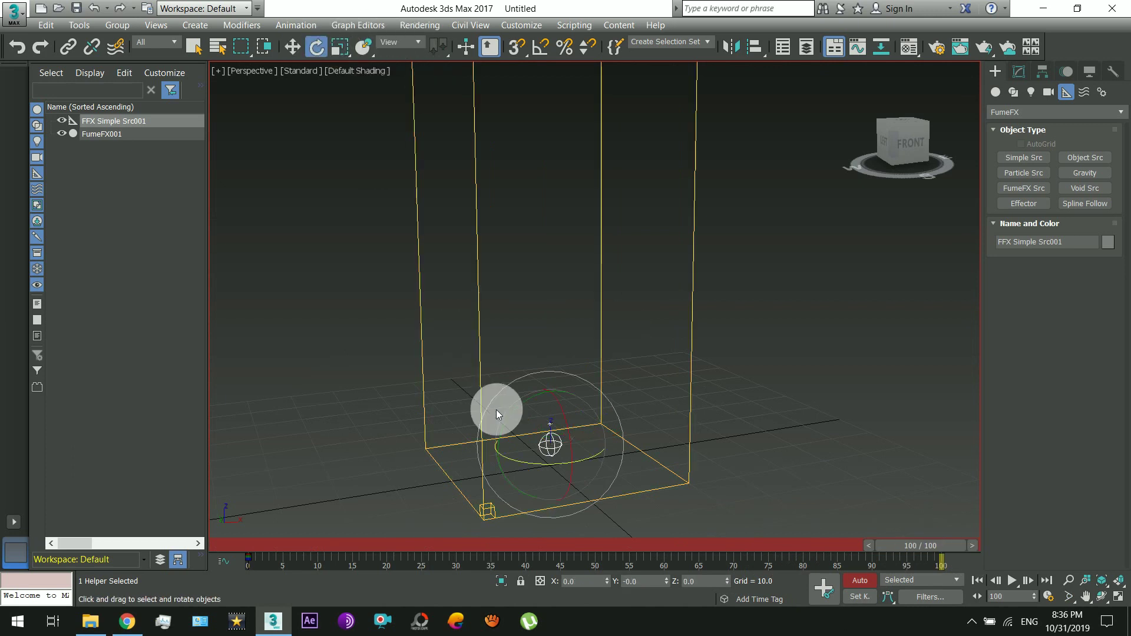
mouse_move(554, 471)
mouse_down()
mouse_move(365, 437)
mouse_move(548, 450)
mouse_up()
click(860, 580)
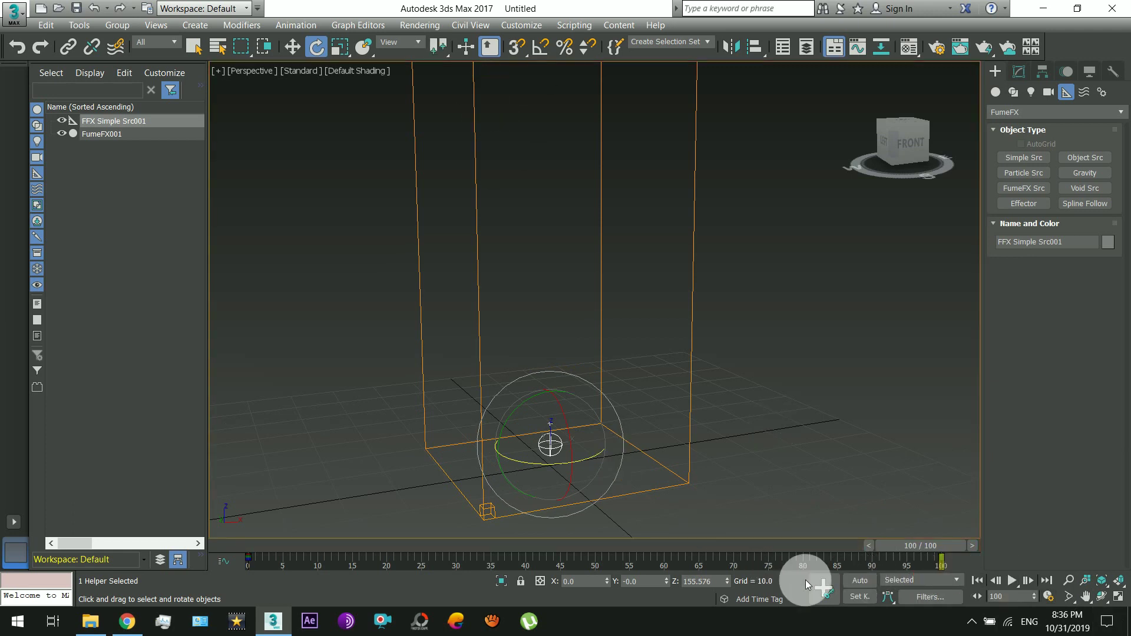
click(860, 580)
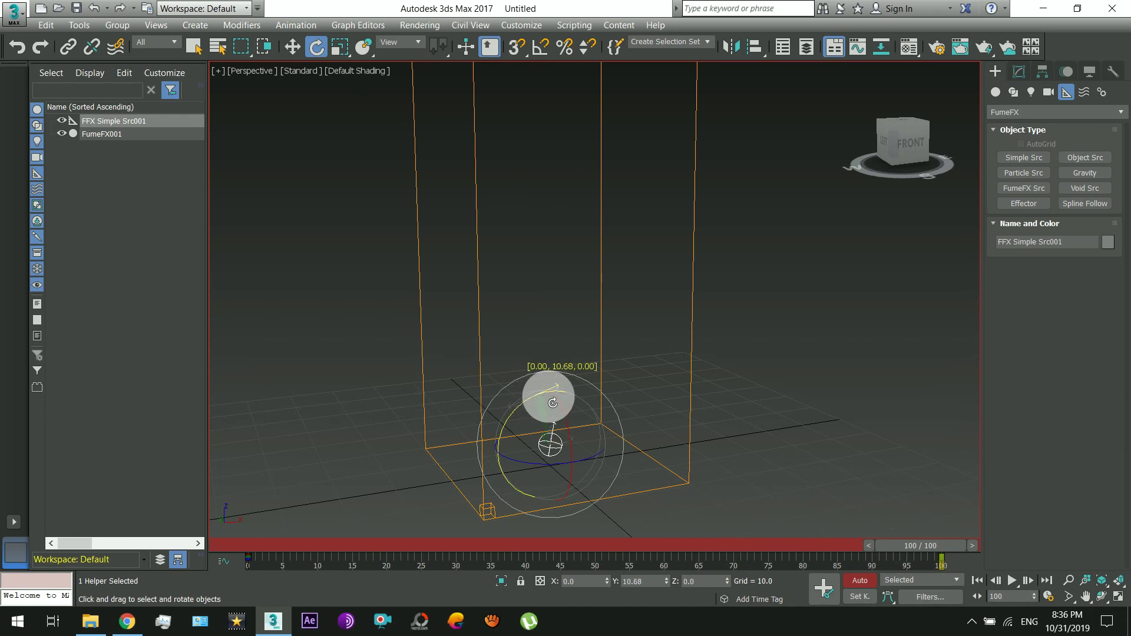
drag(564, 403, 565, 406)
click(871, 580)
- Play back the spin to check it, then select FumeFX001 and show its parameters
click(1011, 582)
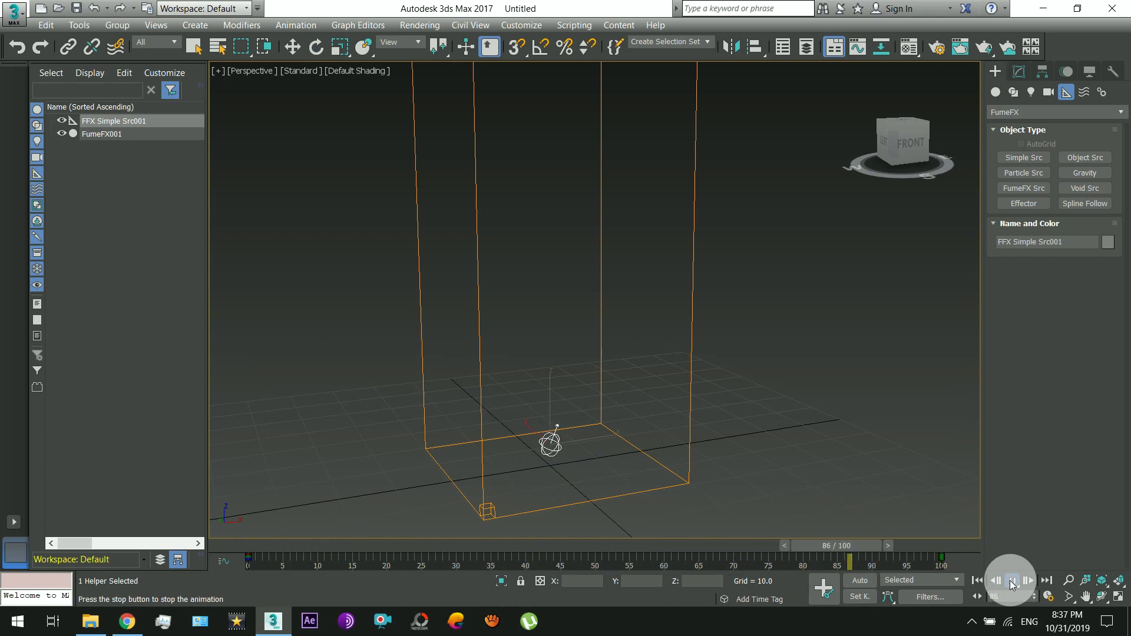
click(1011, 581)
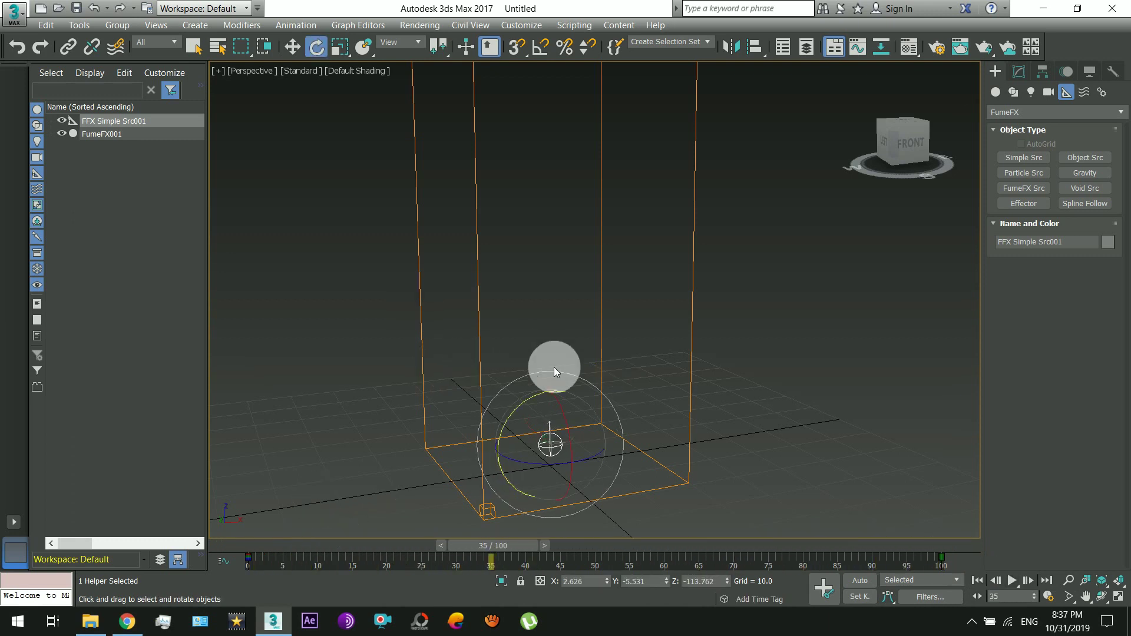
alt+middle_drag(550, 369, 608, 347)
key(e)
click(577, 285)
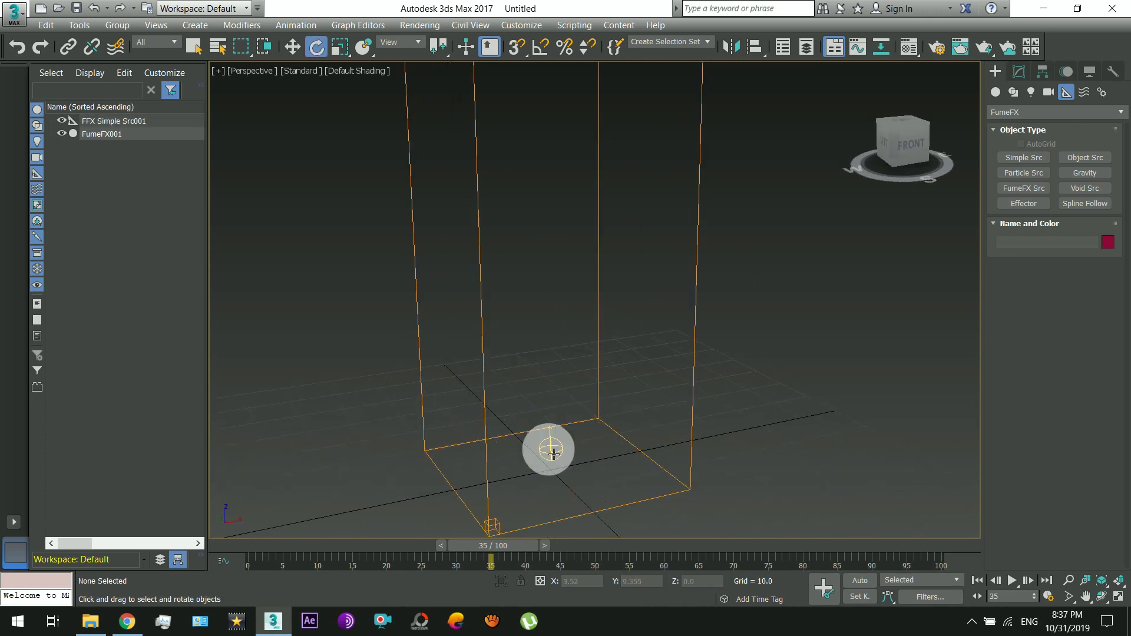
drag(560, 277, 654, 259)
click(1019, 71)
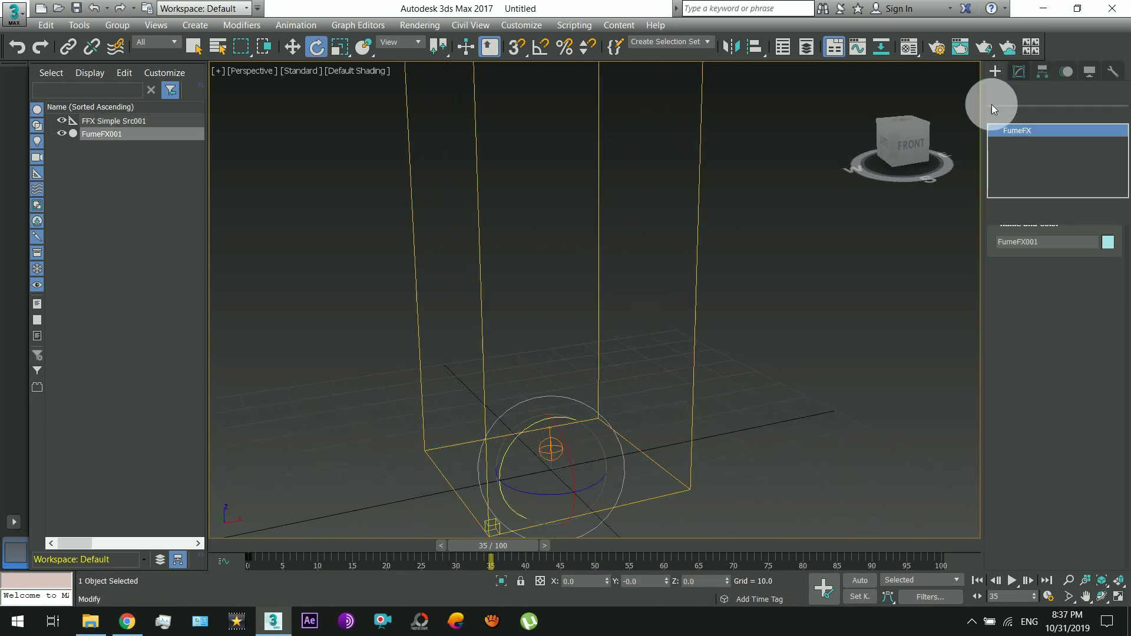
- Open FumeFX001's full settings window, close the empty preview, and show the sim tab
click(1032, 266)
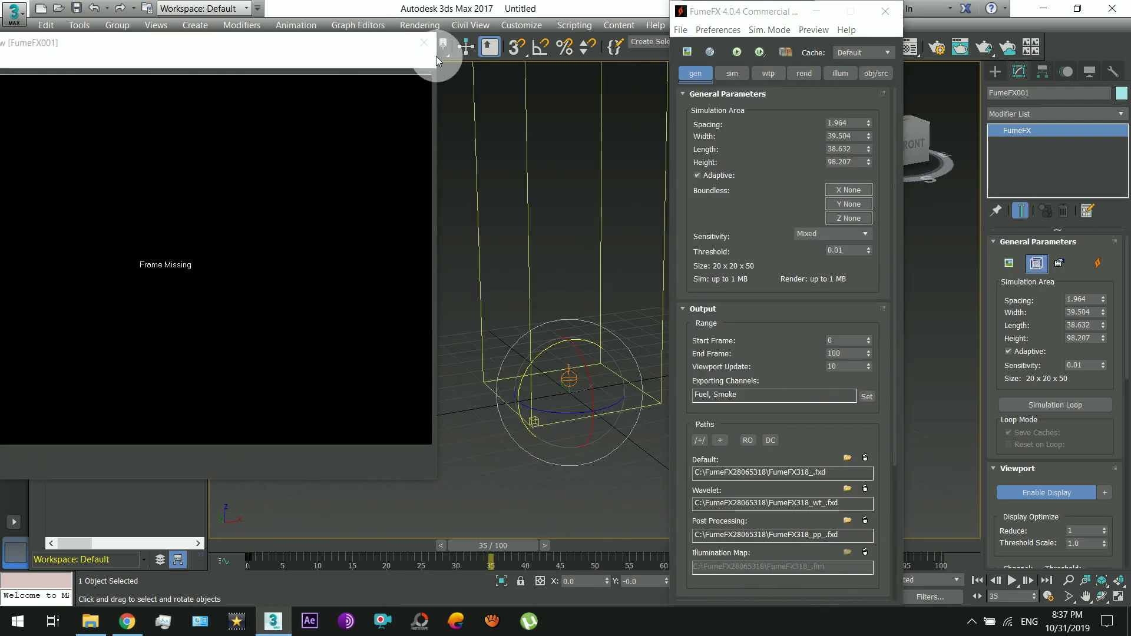
click(424, 43)
mouse_move(525, 194)
alt+middle_down()
mouse_move(460, 235)
mouse_move(585, 225)
mouse_move(586, 247)
alt+middle_up()
drag(586, 246, 580, 240)
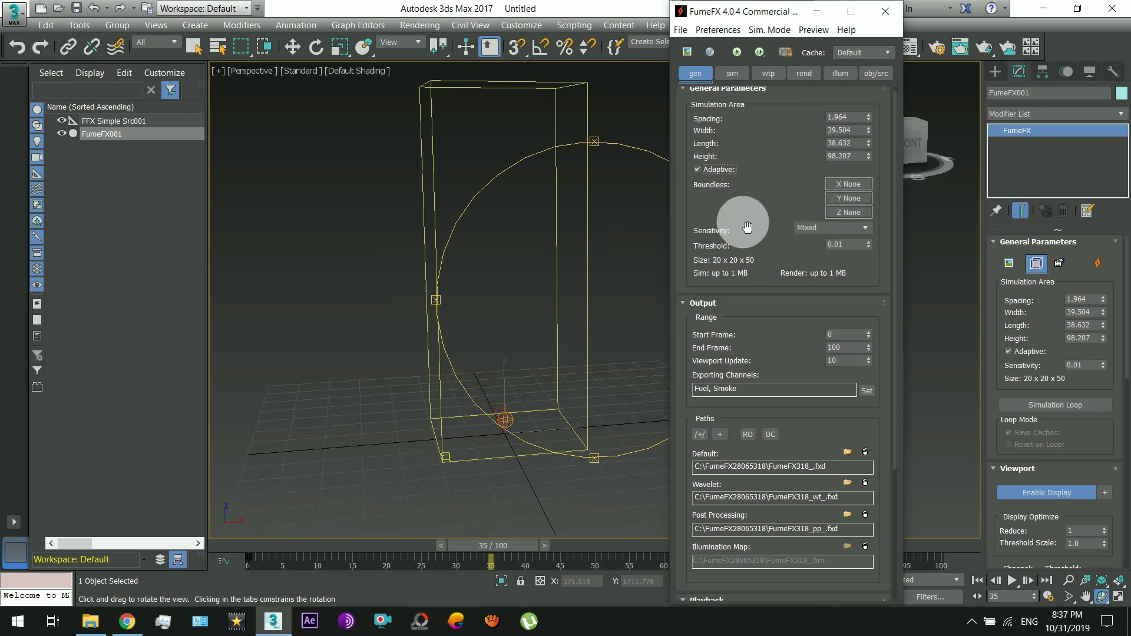
mouse_move(747, 202)
mouse_down()
mouse_move(759, 32)
mouse_move(770, 250)
mouse_up()
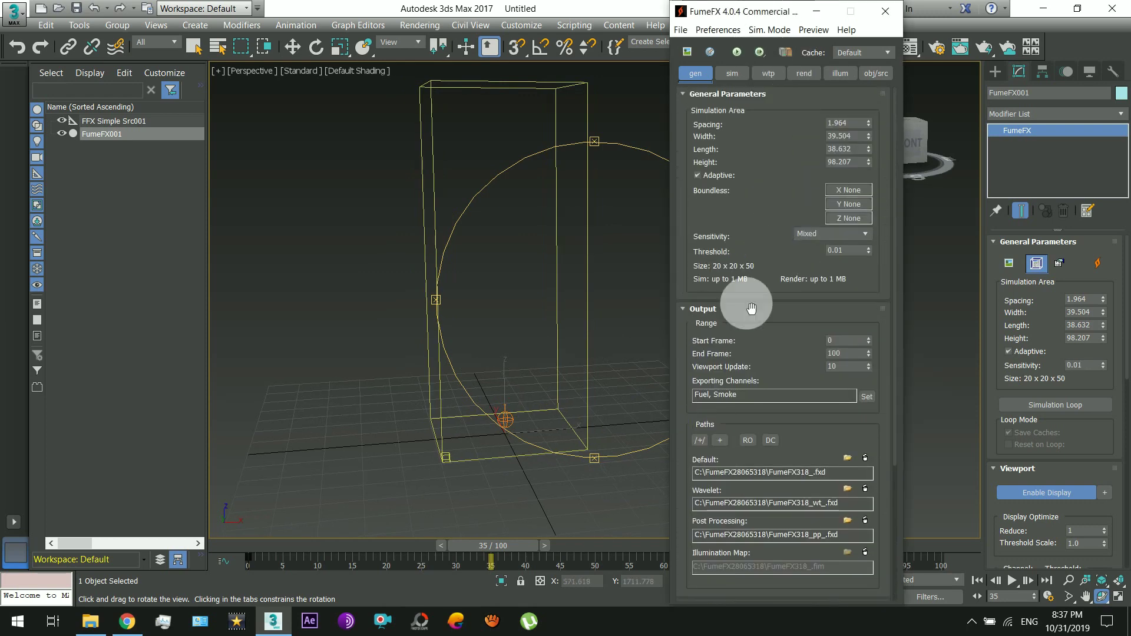
mouse_move(771, 356)
mouse_down()
mouse_move(786, 215)
mouse_move(827, 223)
mouse_move(808, 210)
mouse_move(811, 193)
mouse_up()
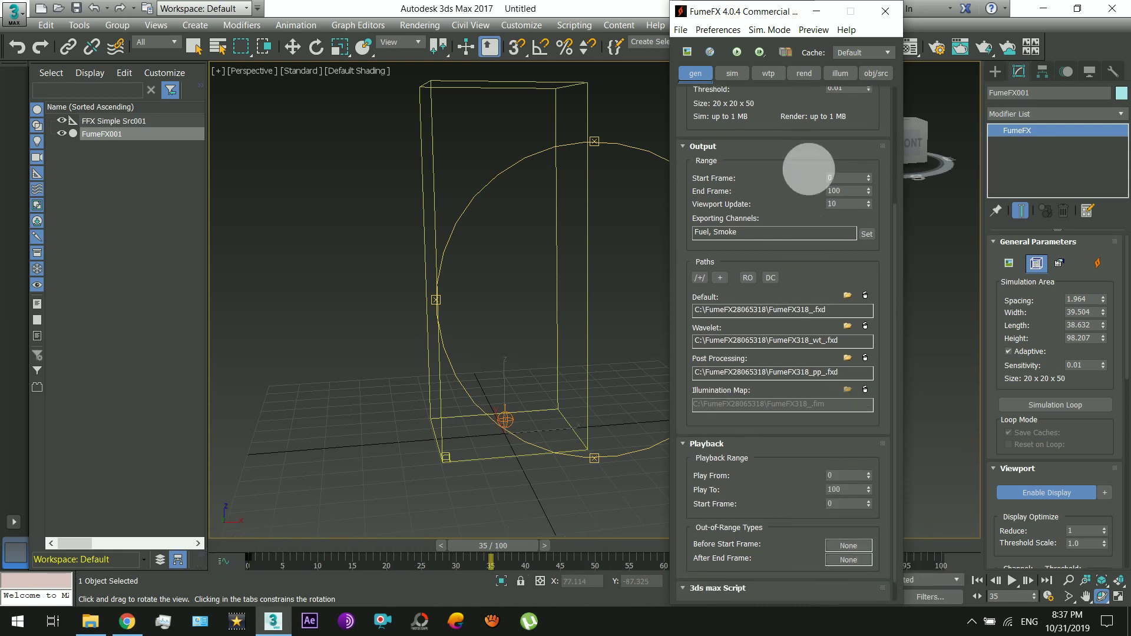
drag(809, 186, 817, 369)
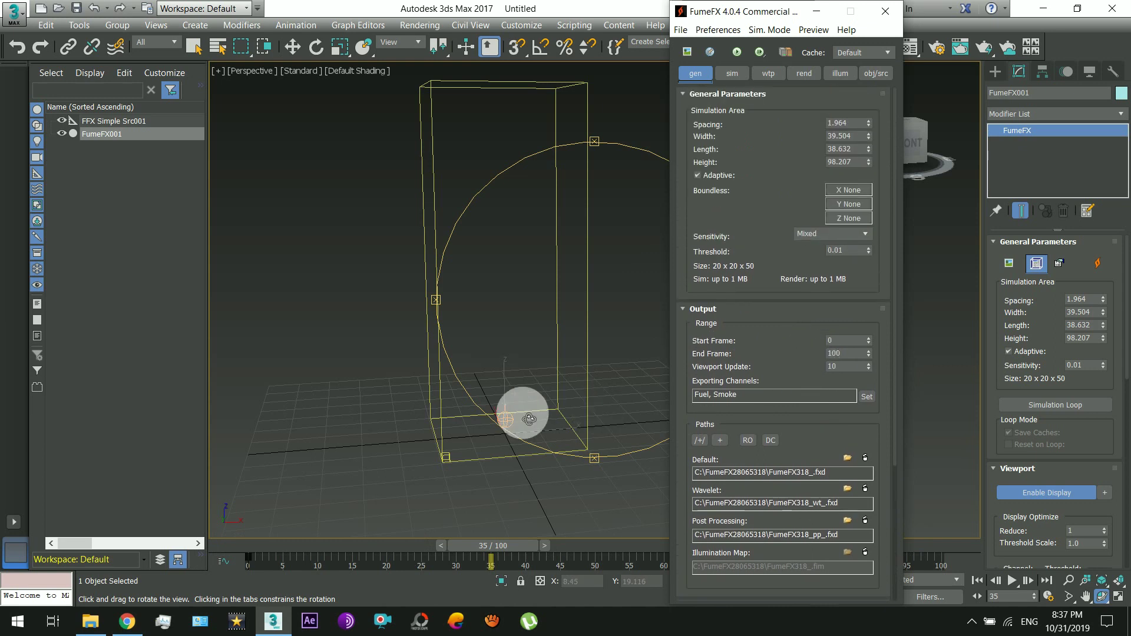
click(741, 78)
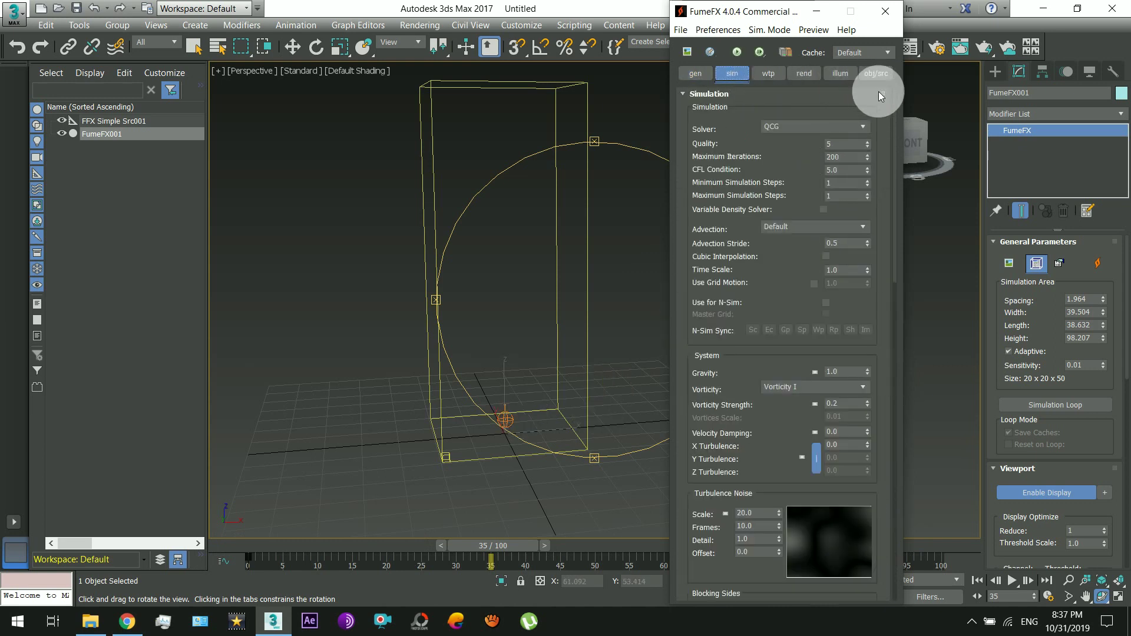
- Pick FFX Simple Src001 into FumeFX001's obj/src list, then reselect the grid
click(876, 77)
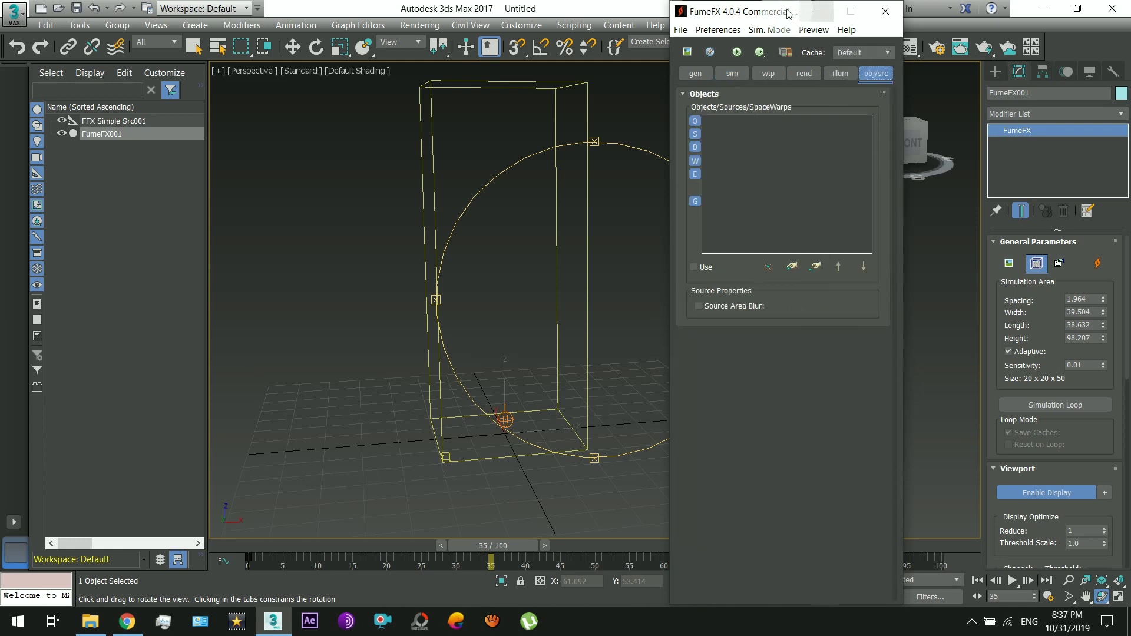
drag(788, 13, 810, 23)
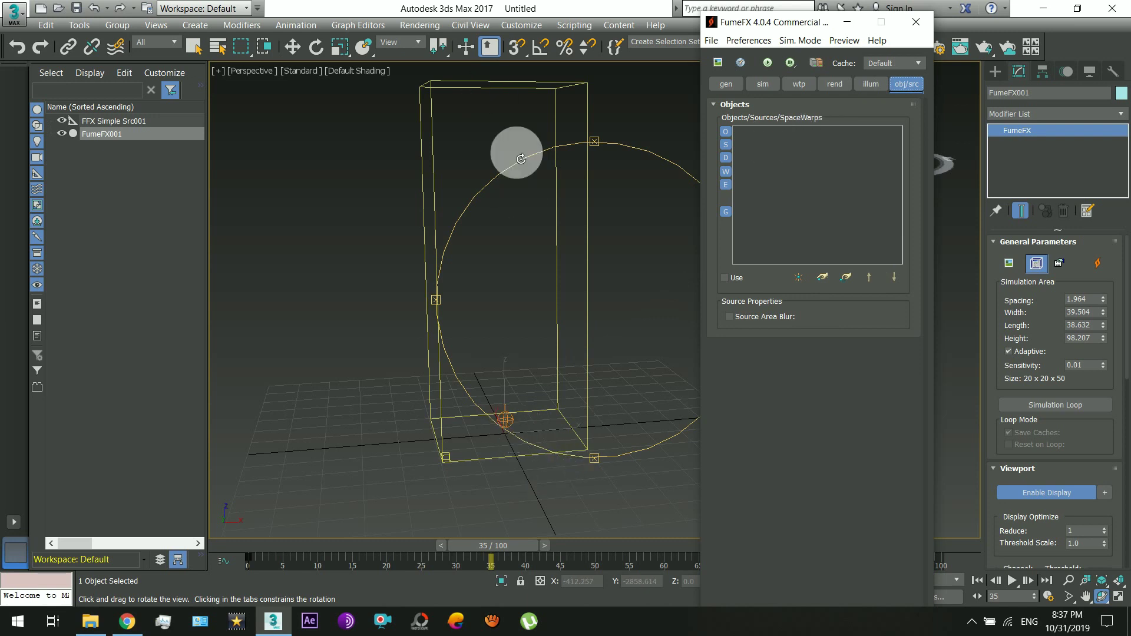
click(830, 275)
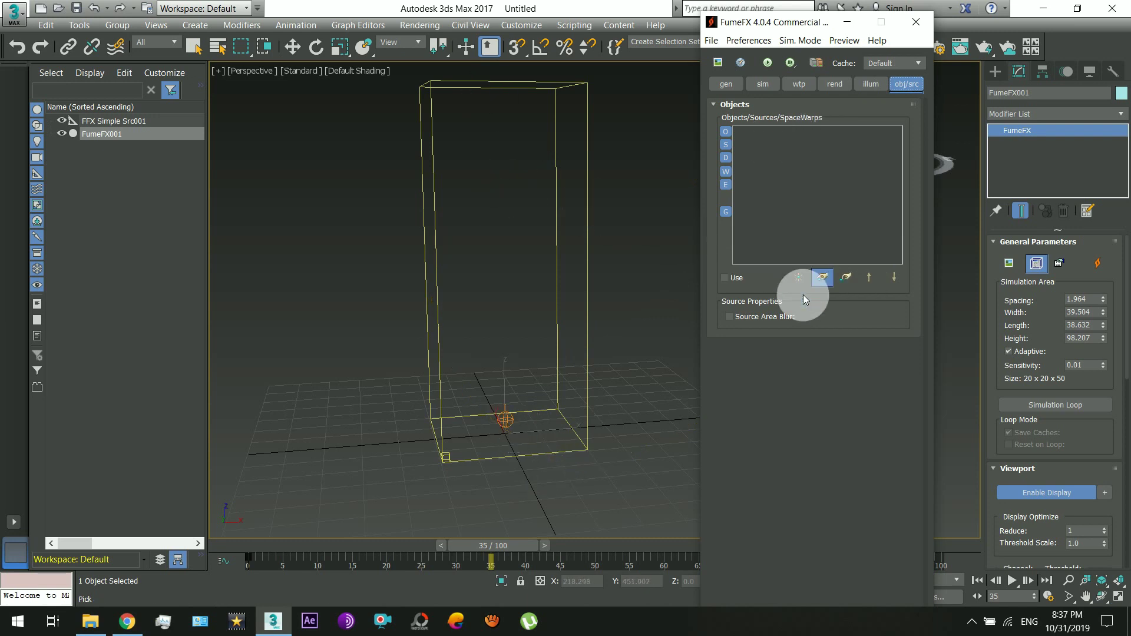
click(506, 421)
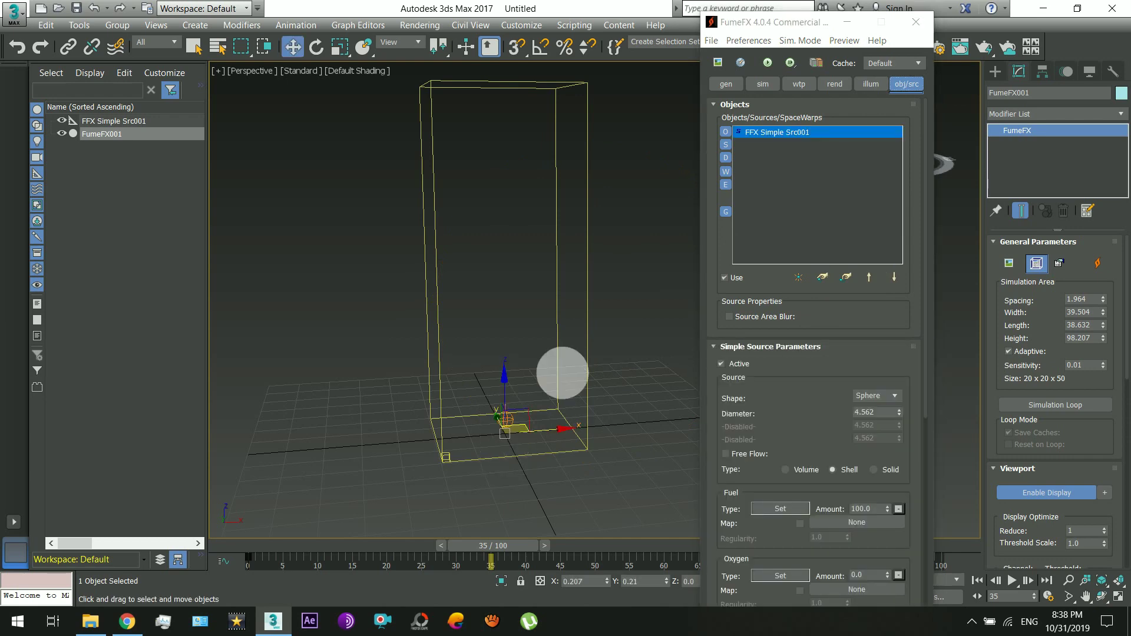
click(641, 376)
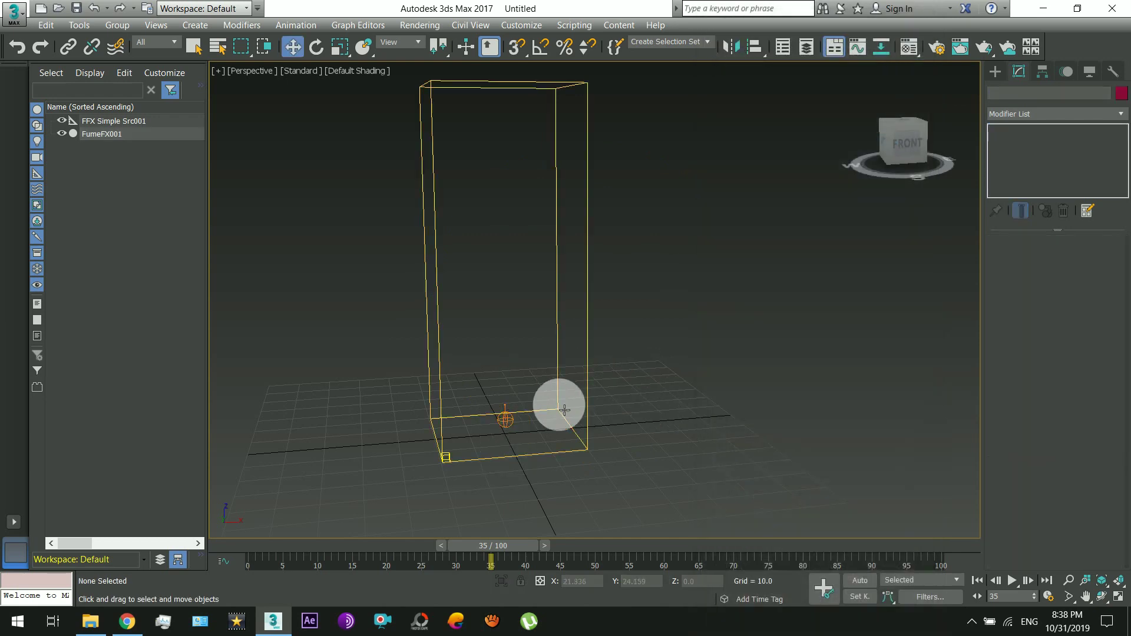
drag(517, 278, 578, 298)
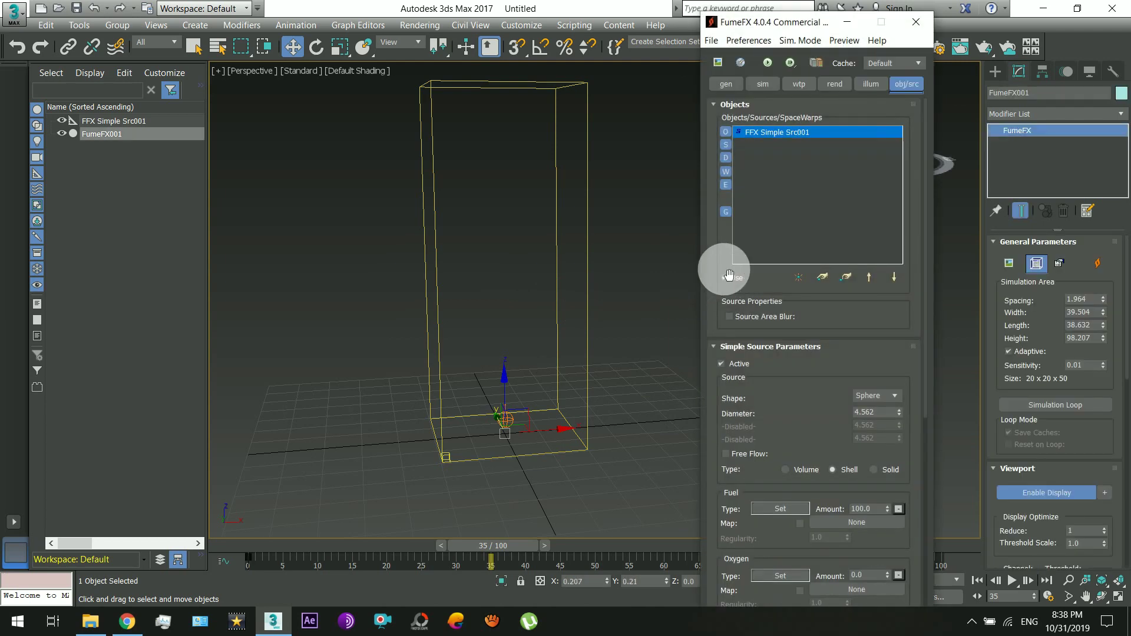
- Start the FumeFX simulation with the preview open, then cancel it partway
click(716, 68)
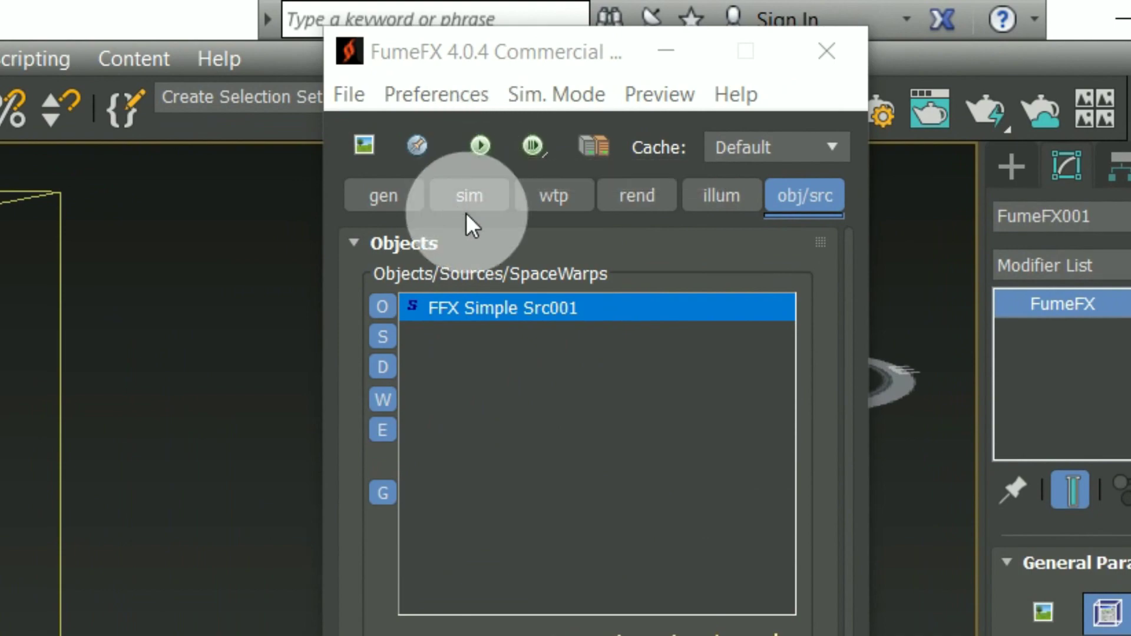
click(481, 147)
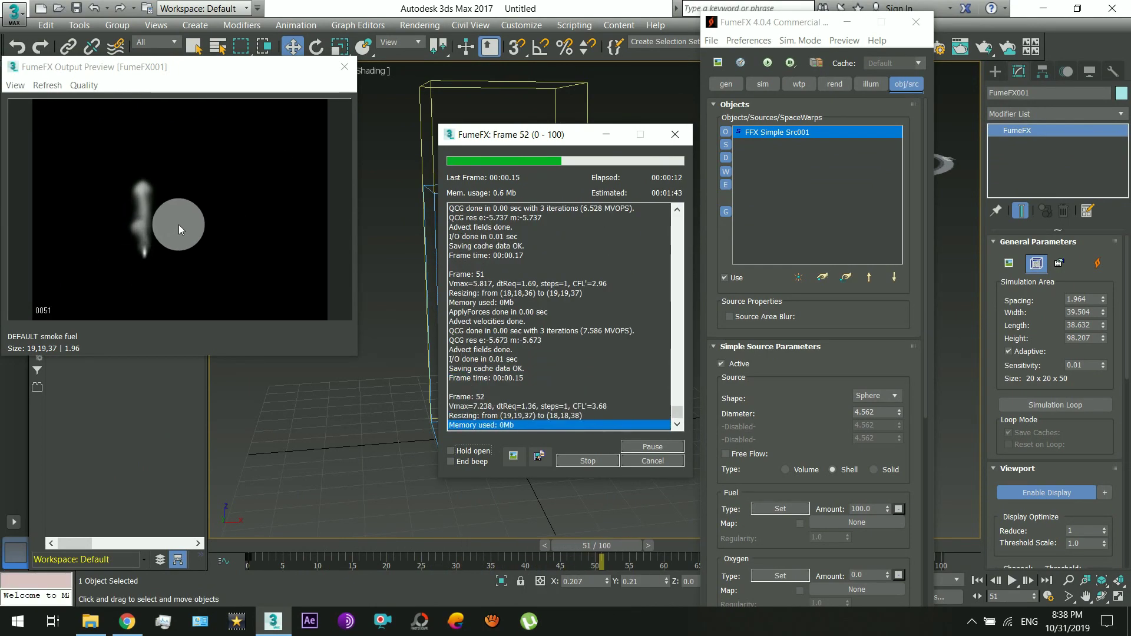
drag(530, 141, 395, 148)
key(ctrl+r)
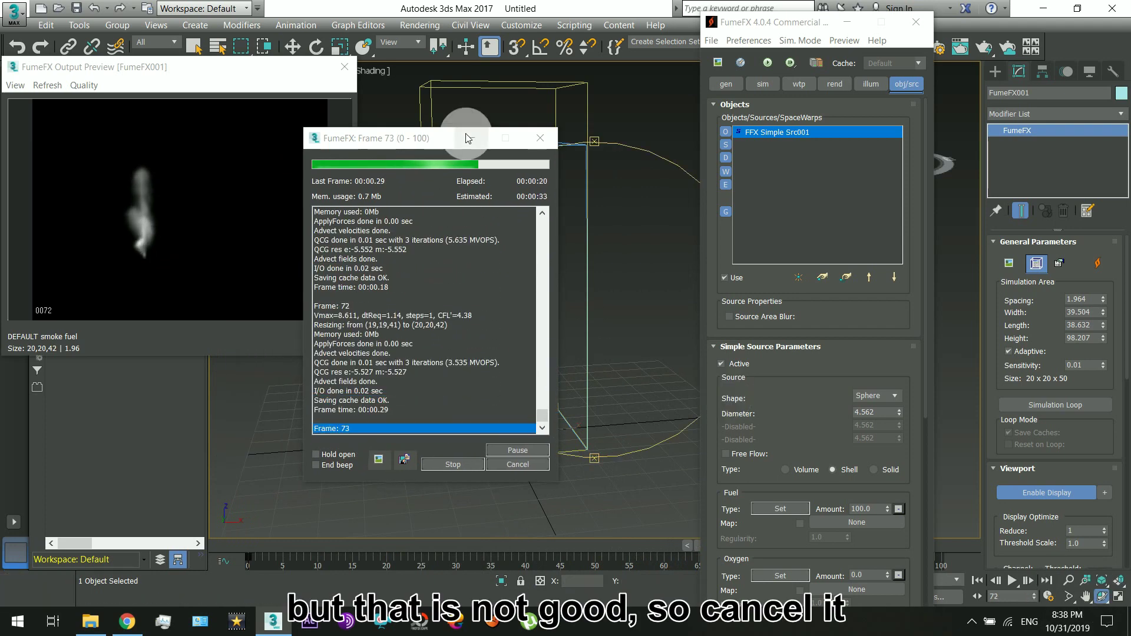
click(508, 464)
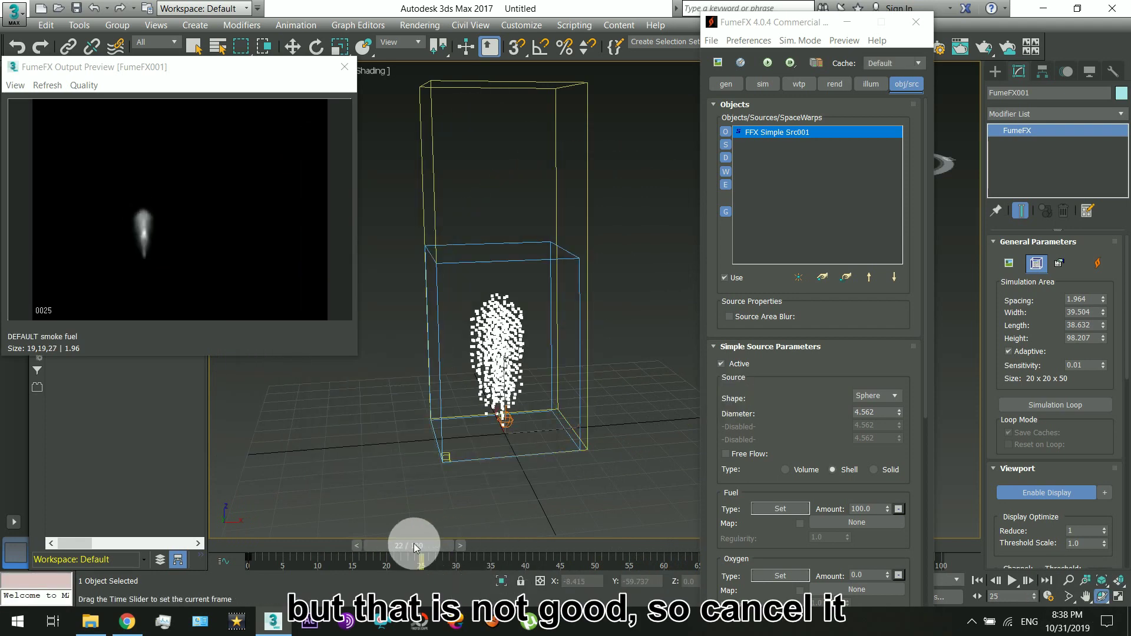
- Scrub and play back the simulated smoke, orbiting to inspect the narrow plume
drag(509, 548, 248, 545)
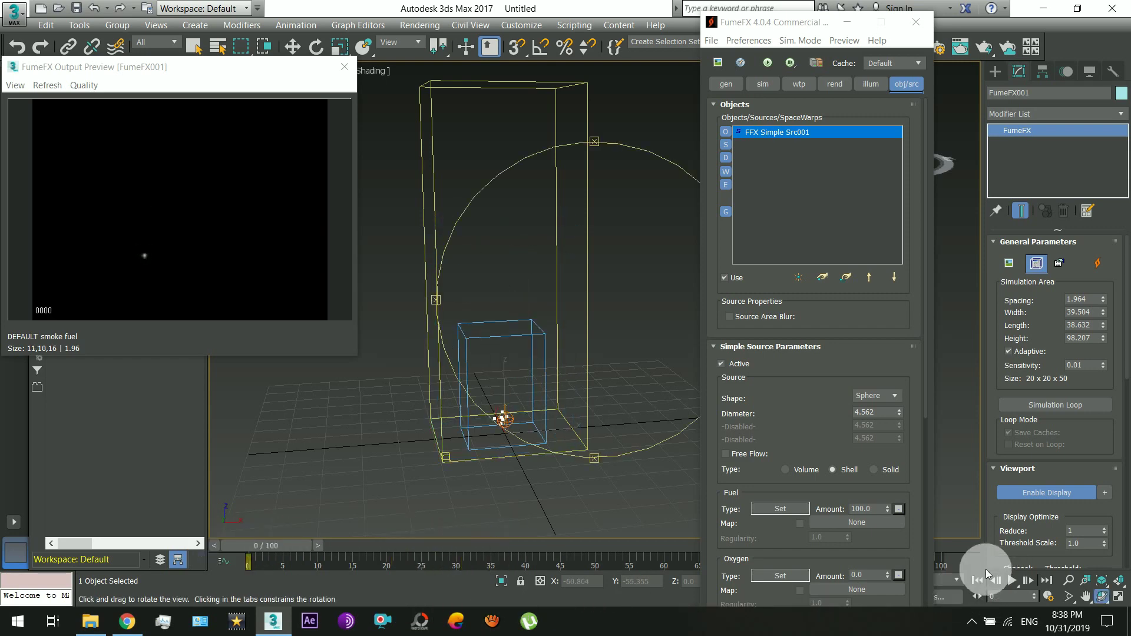
click(1011, 581)
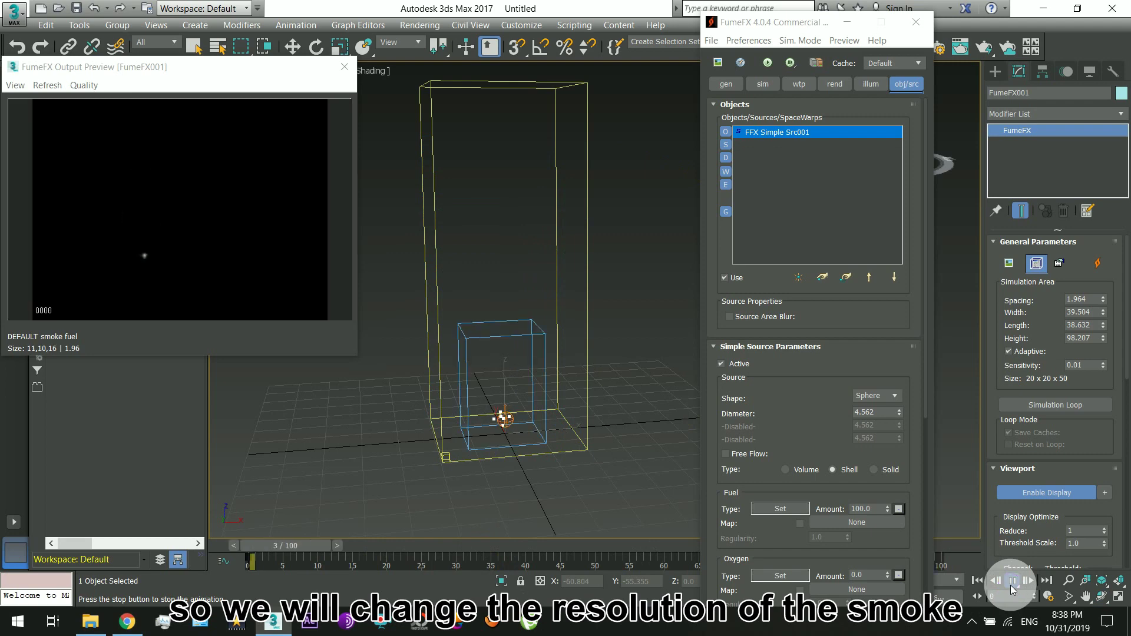
click(1011, 581)
key(ctrl+r)
drag(621, 303, 282, 540)
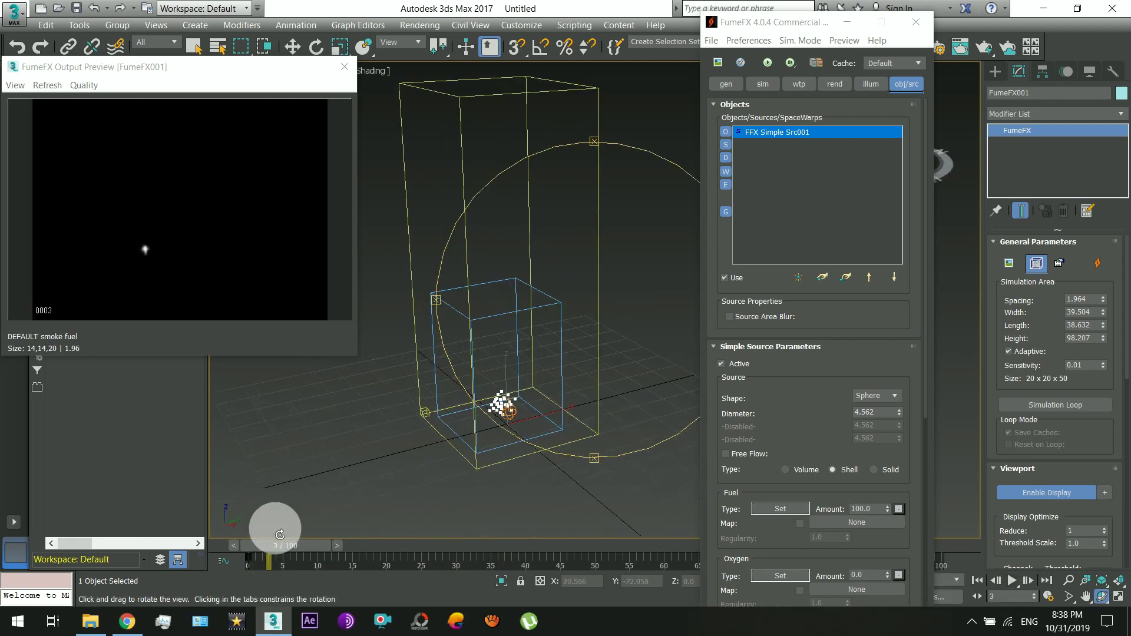
drag(285, 551, 436, 545)
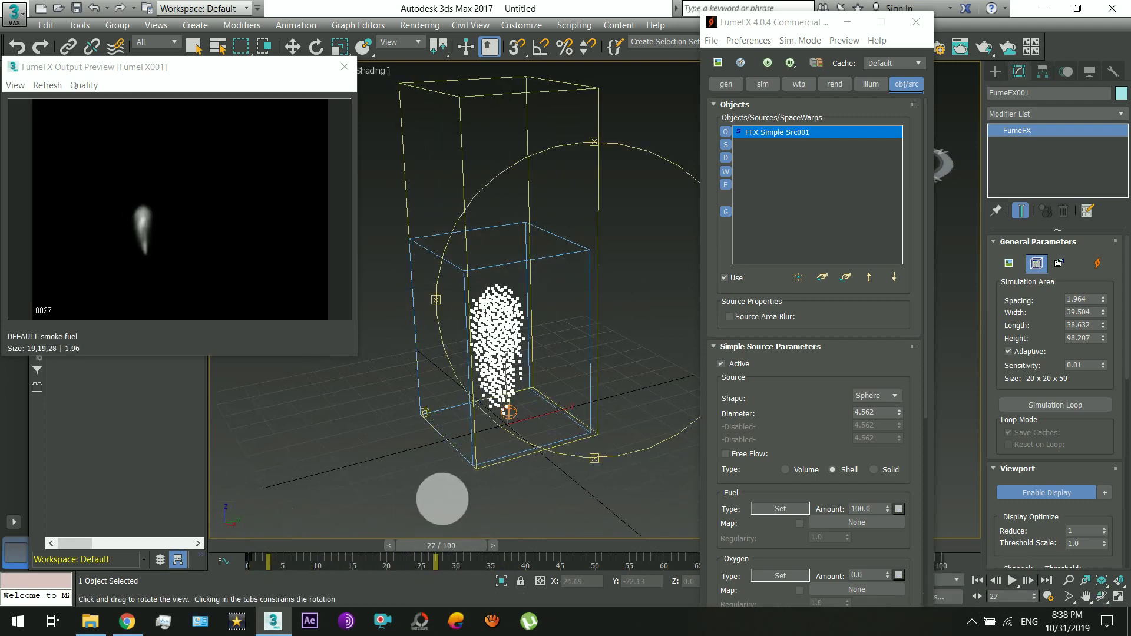
mouse_move(442, 496)
mouse_down()
mouse_move(580, 299)
mouse_move(631, 280)
mouse_up()
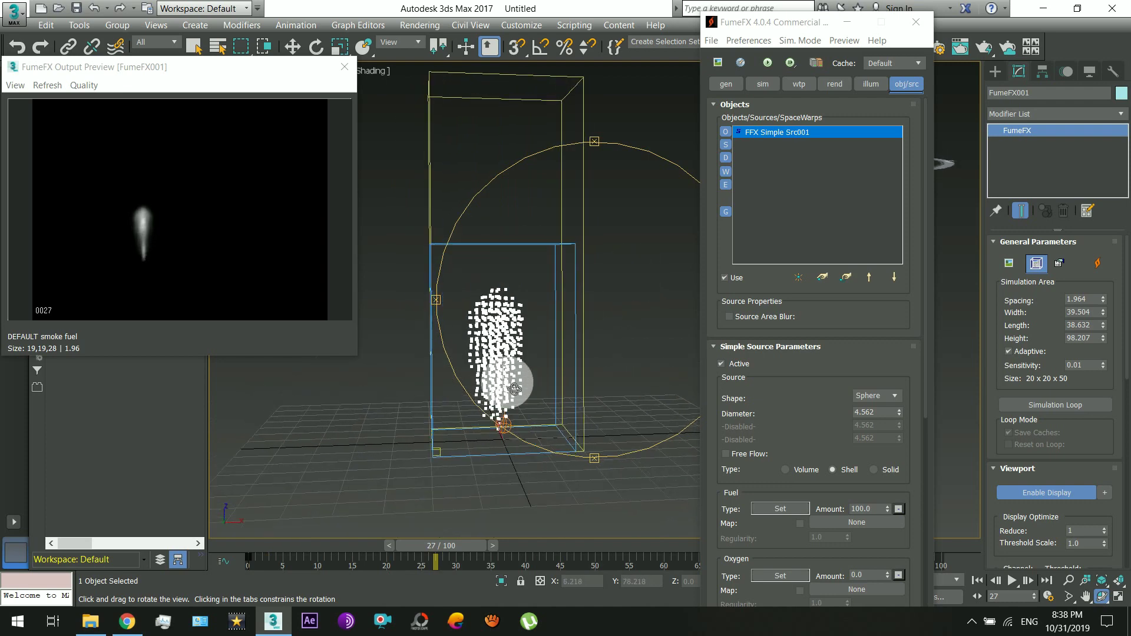
drag(797, 429, 804, 194)
right_click(656, 391)
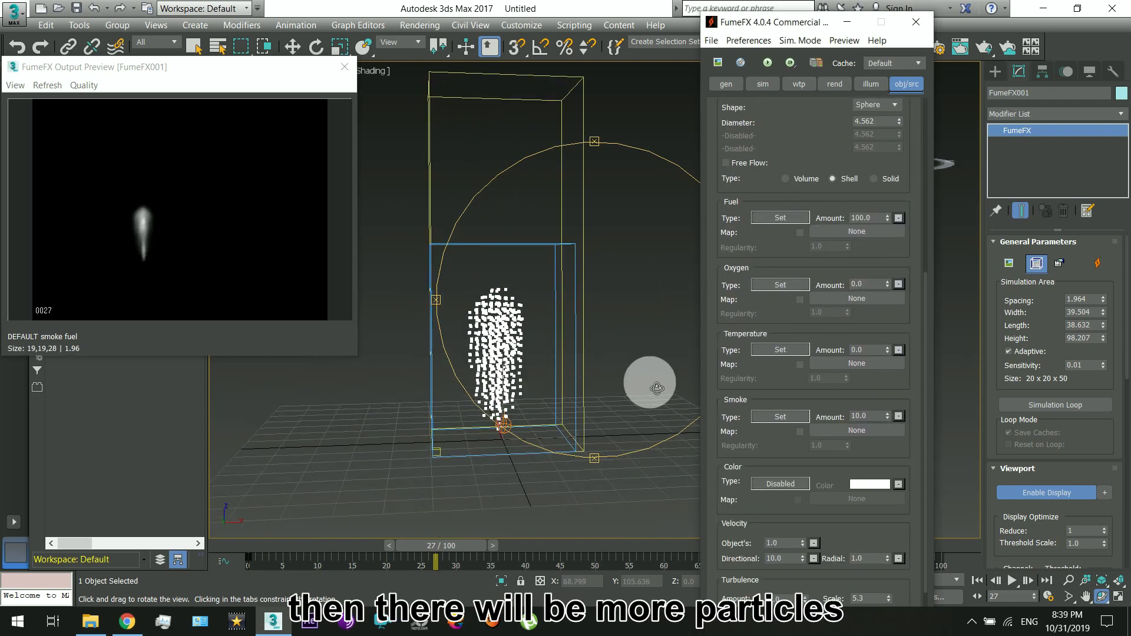
click(778, 175)
drag(789, 201, 783, 492)
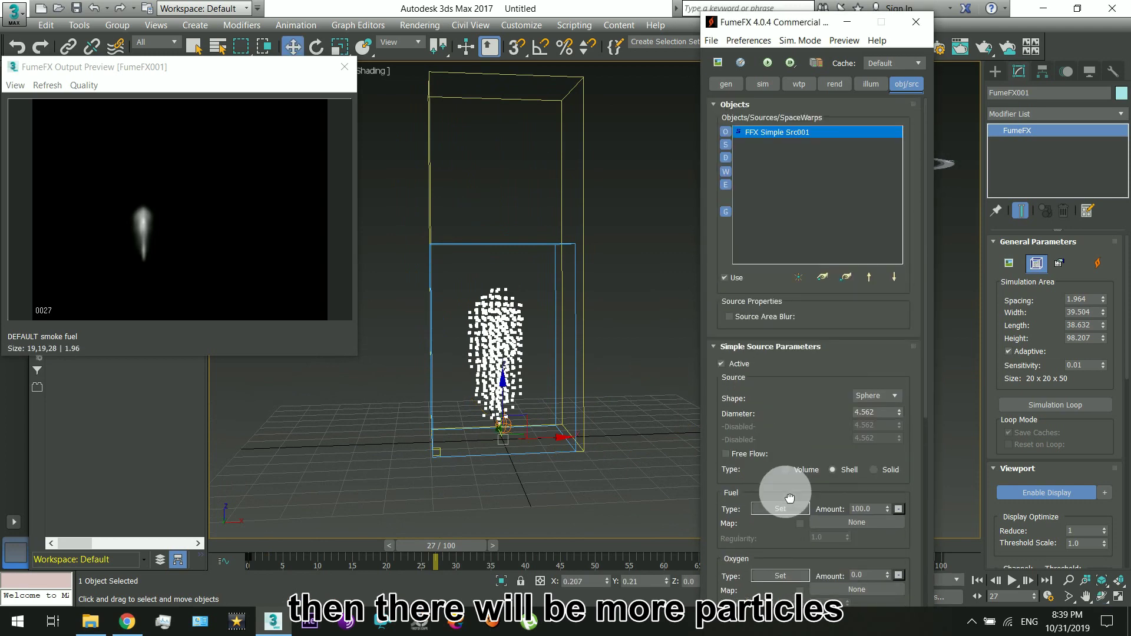
- Set grid Spacing to 1.0, re-simulate, then rewind and play the finer smoke
click(731, 90)
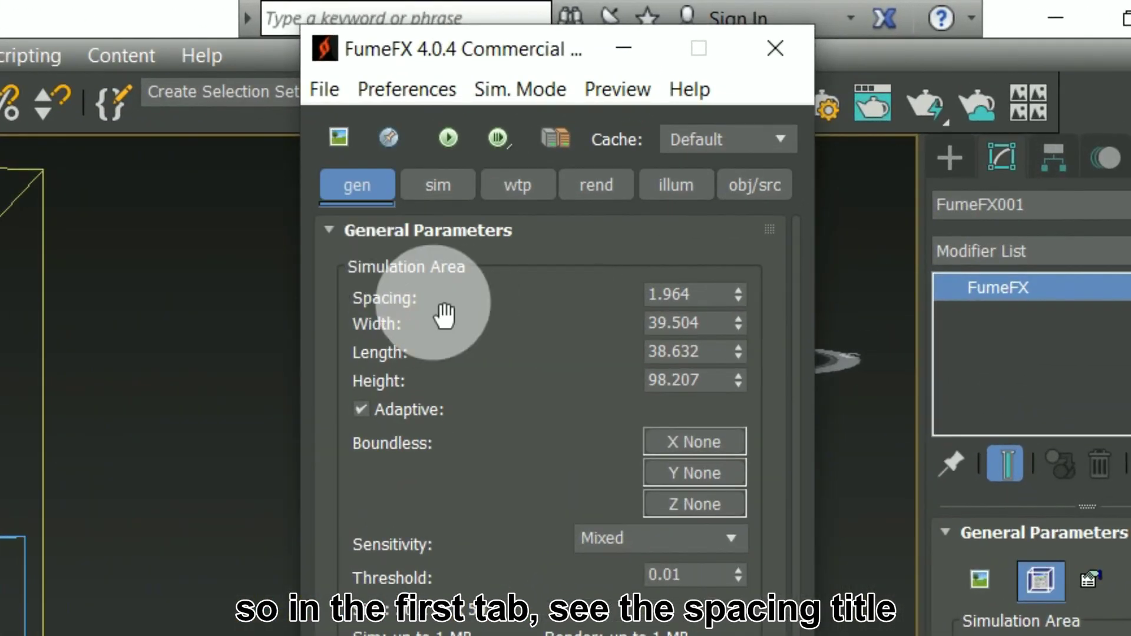
click(732, 295)
text(1)
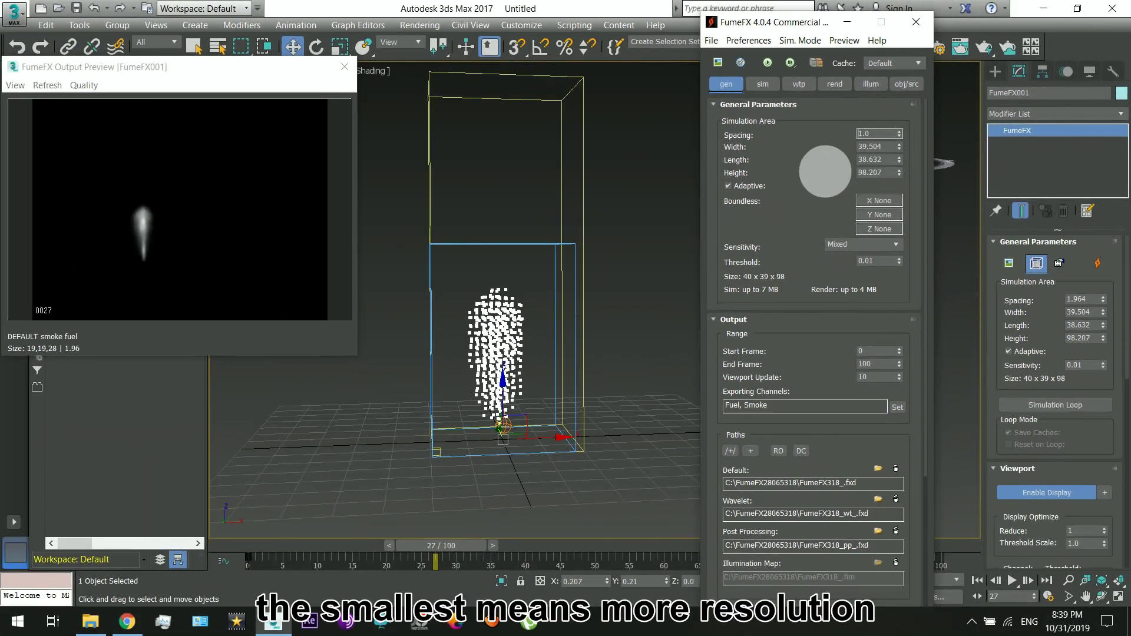
click(774, 68)
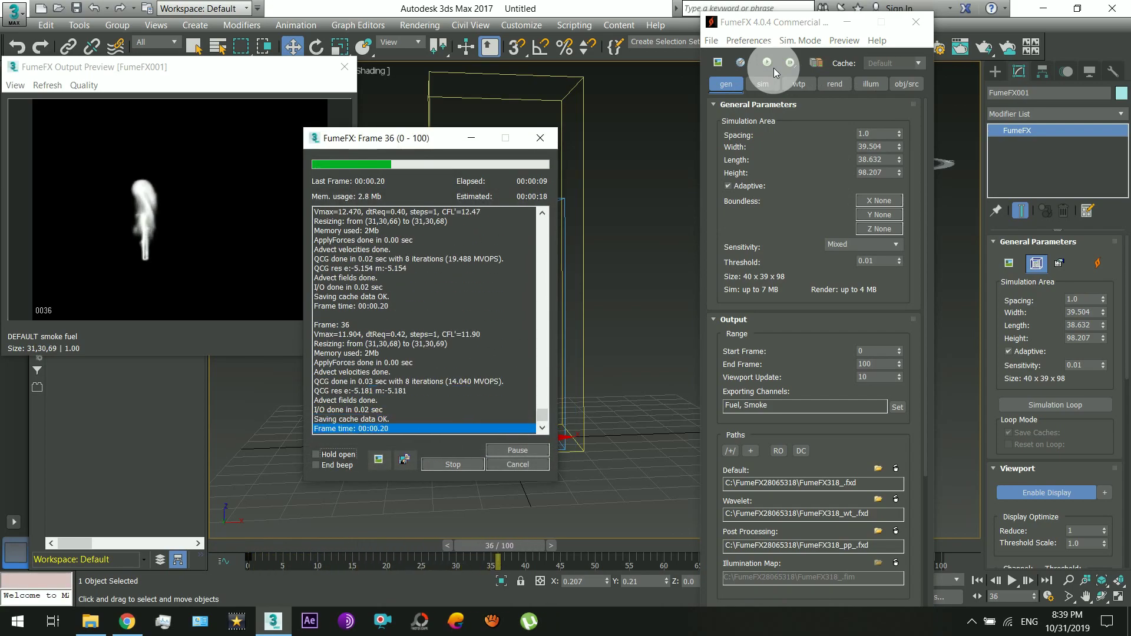
drag(402, 151, 398, 257)
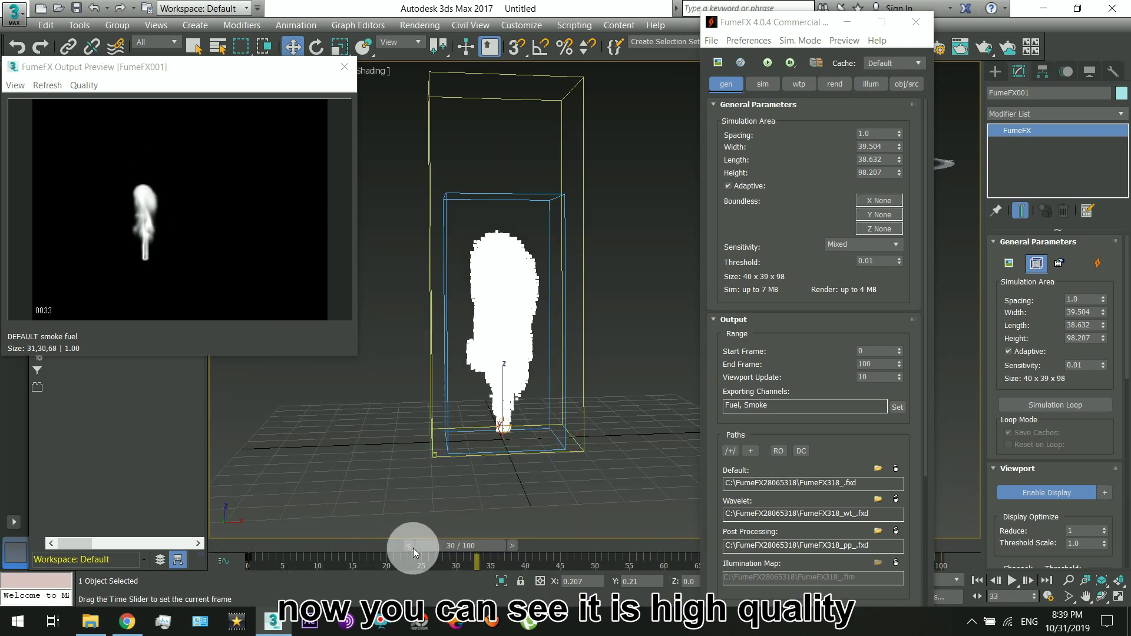
drag(553, 550, 234, 547)
click(1021, 579)
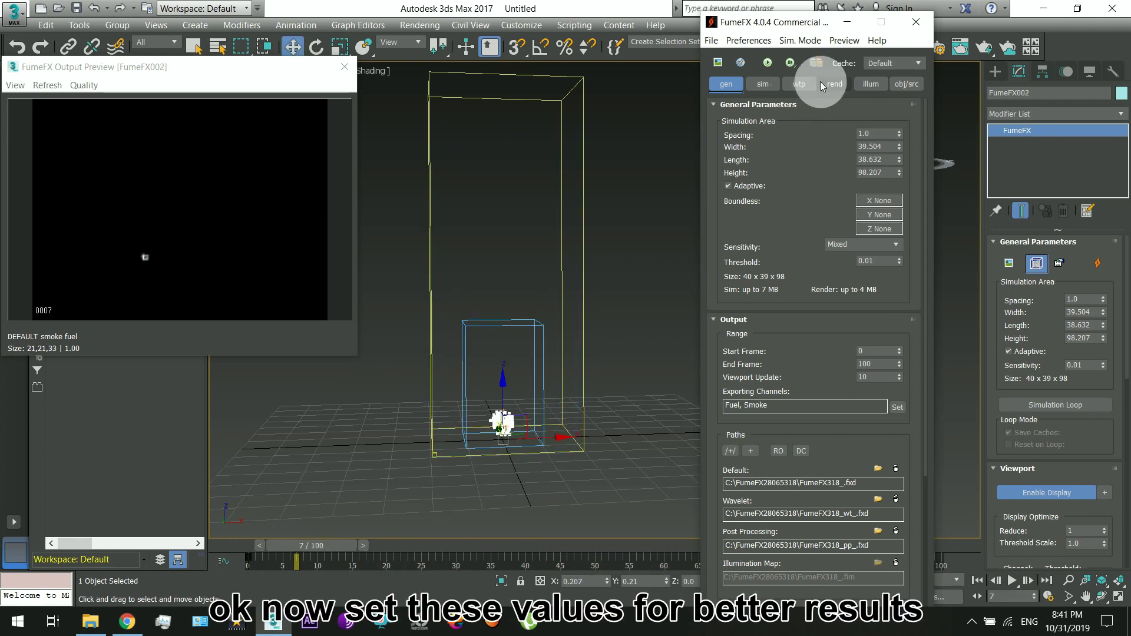
- Set Turbulence Noise Detail to 5.0 and X Turbulence to 0.1 in the sim tab
click(769, 86)
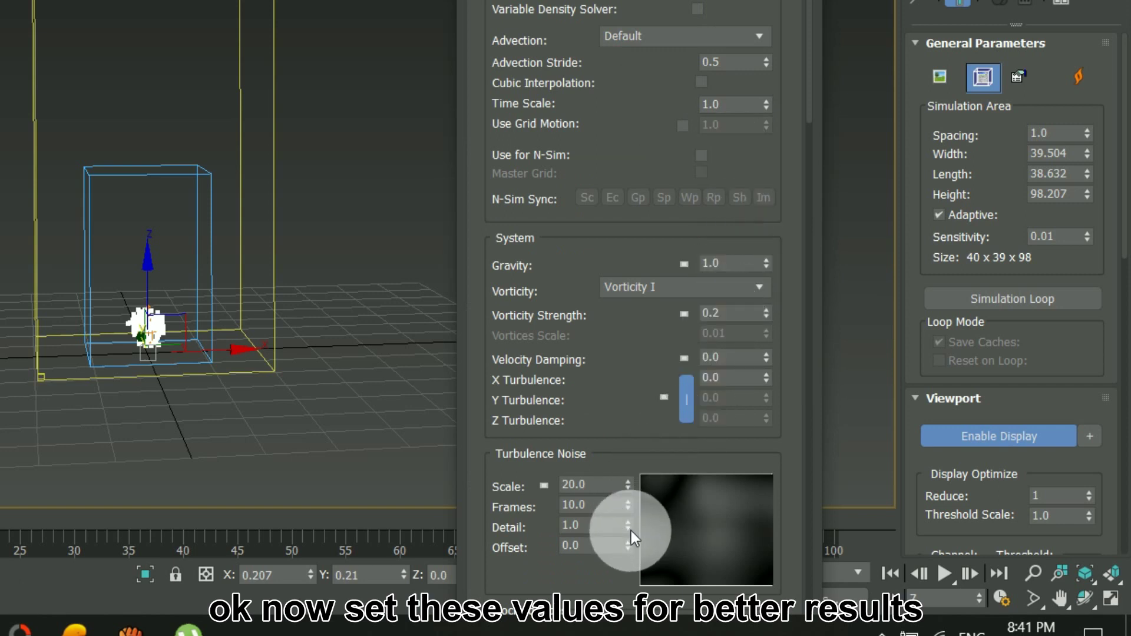
drag(630, 533, 626, 323)
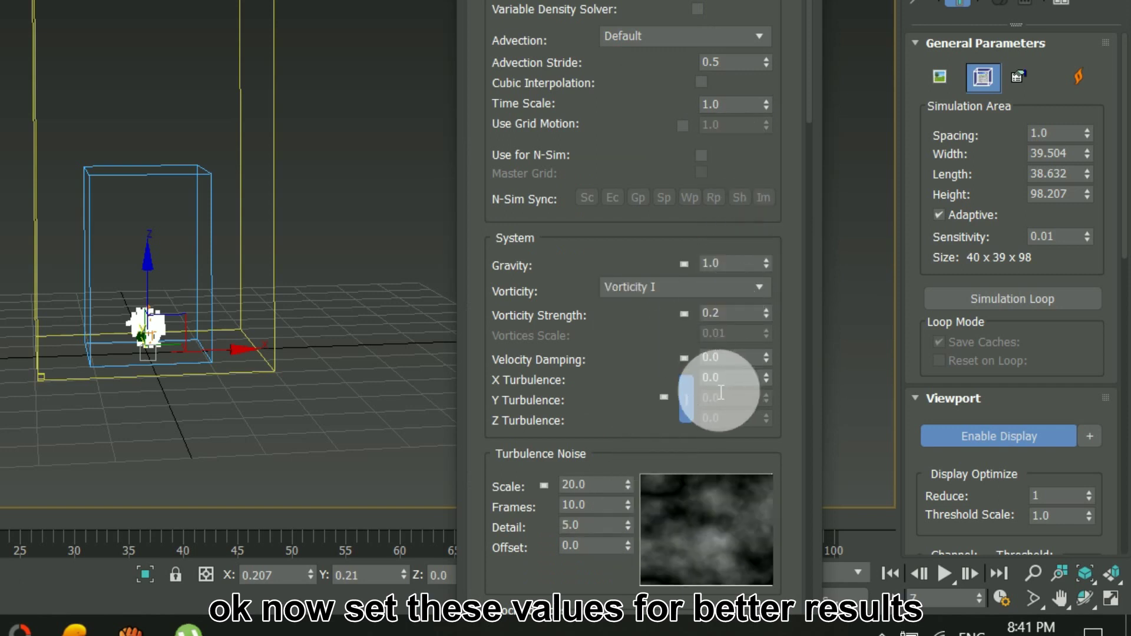
text(0.1)
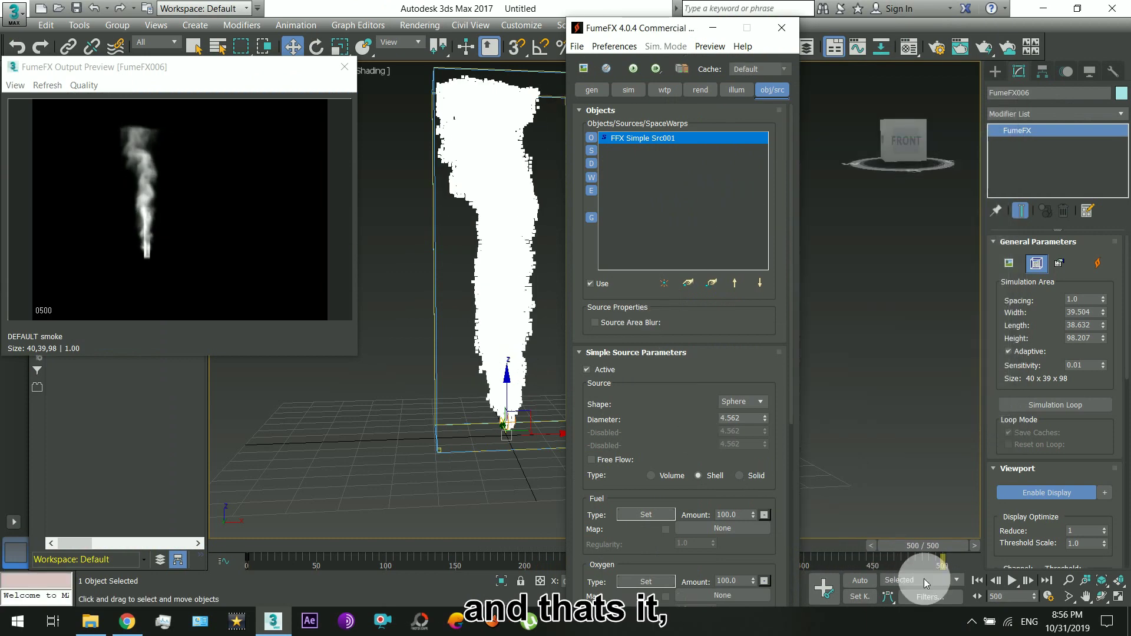
- Rewind the time slider to frame 0 after the 500-frame simulation
click(977, 581)
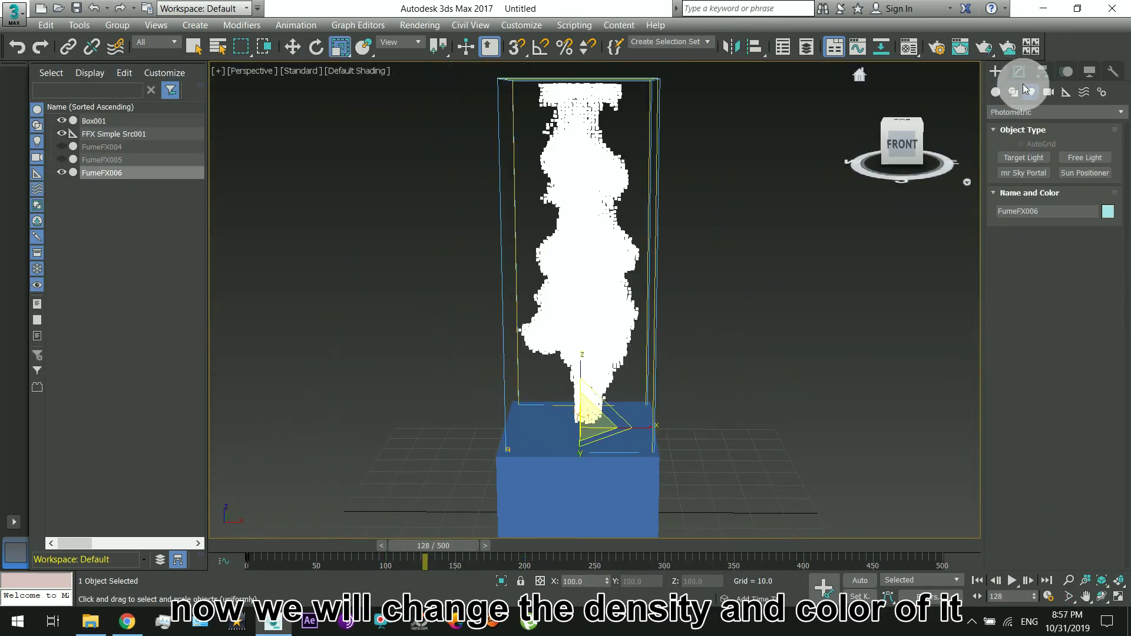
- Open FumeFX006's rendering settings and move the timeline to frame 330
click(1019, 72)
double_click(1005, 154)
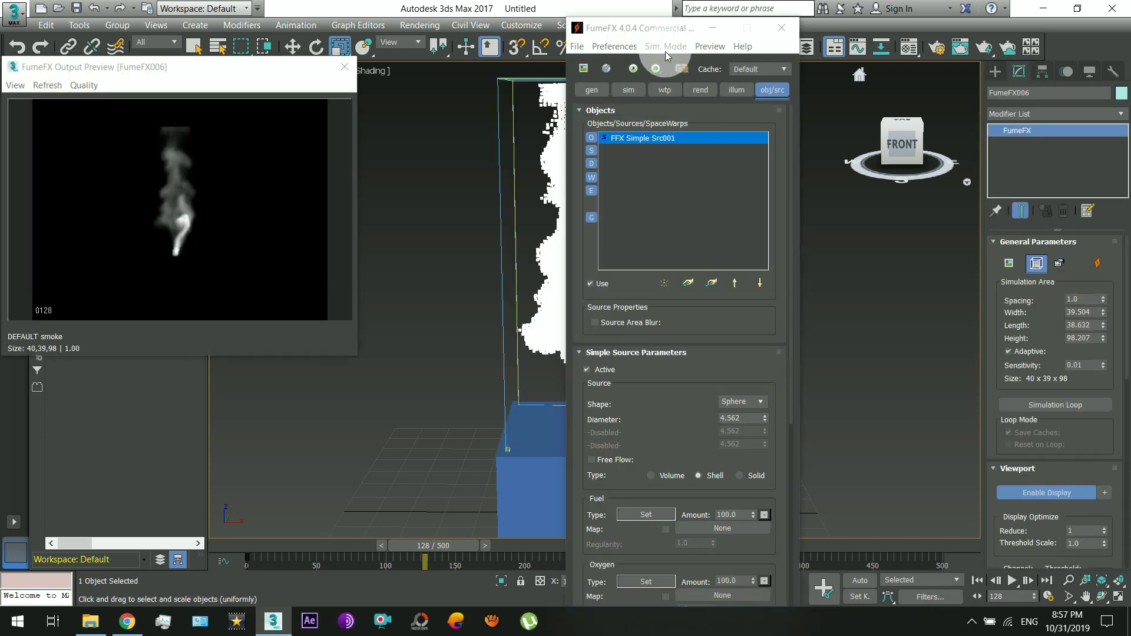
click(699, 91)
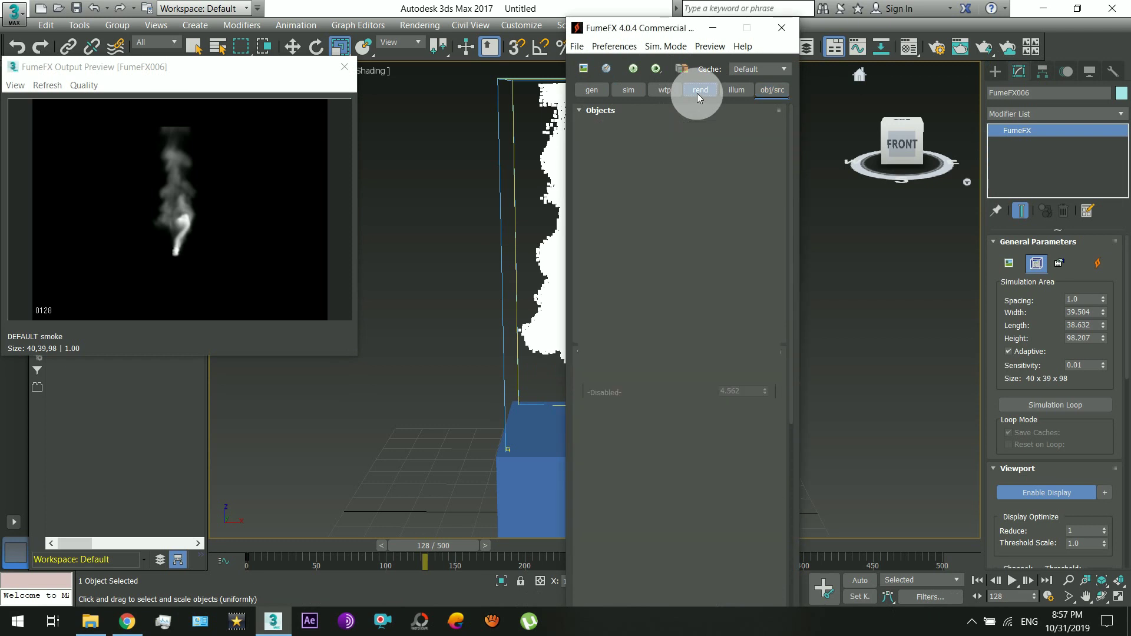
drag(662, 512, 623, 223)
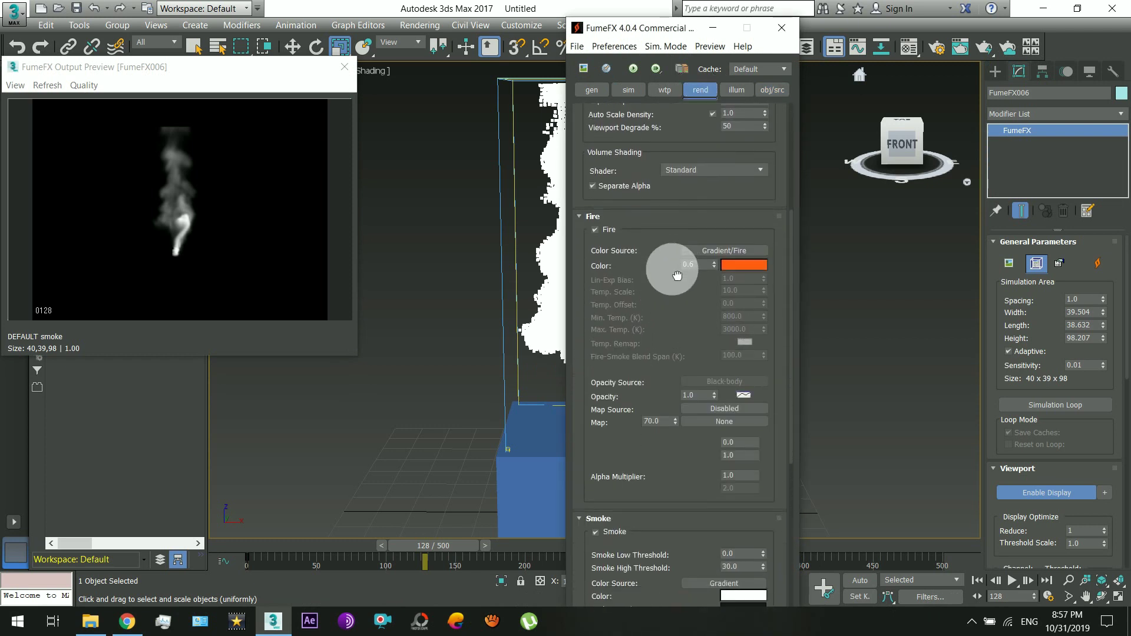
scroll(630, 265, down, 5)
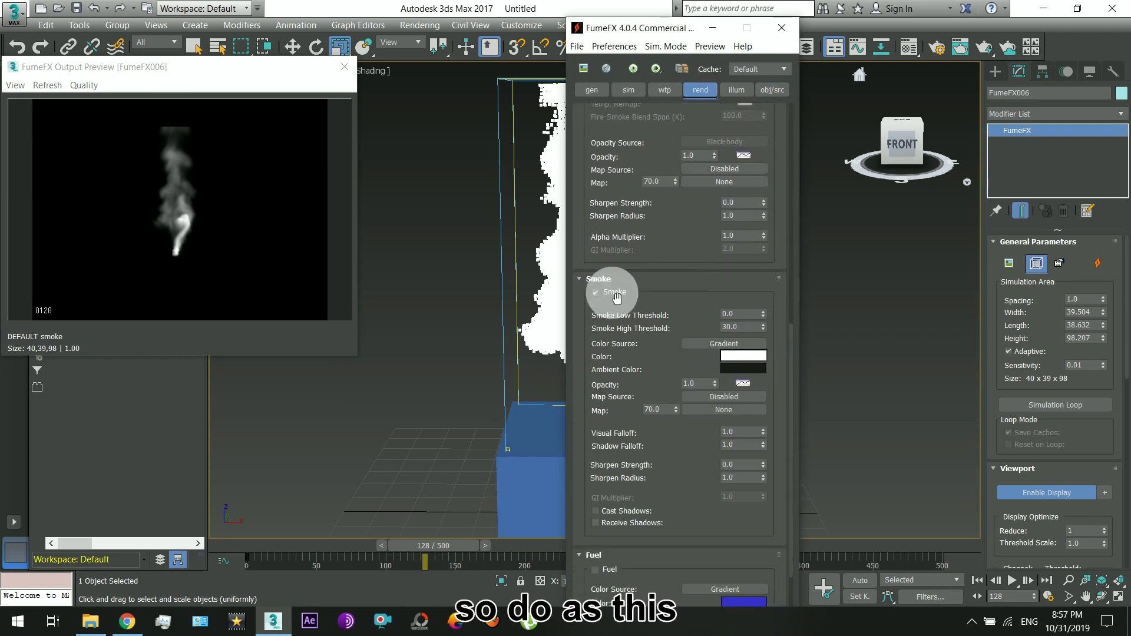
scroll(619, 291, down, 1)
drag(429, 551, 694, 545)
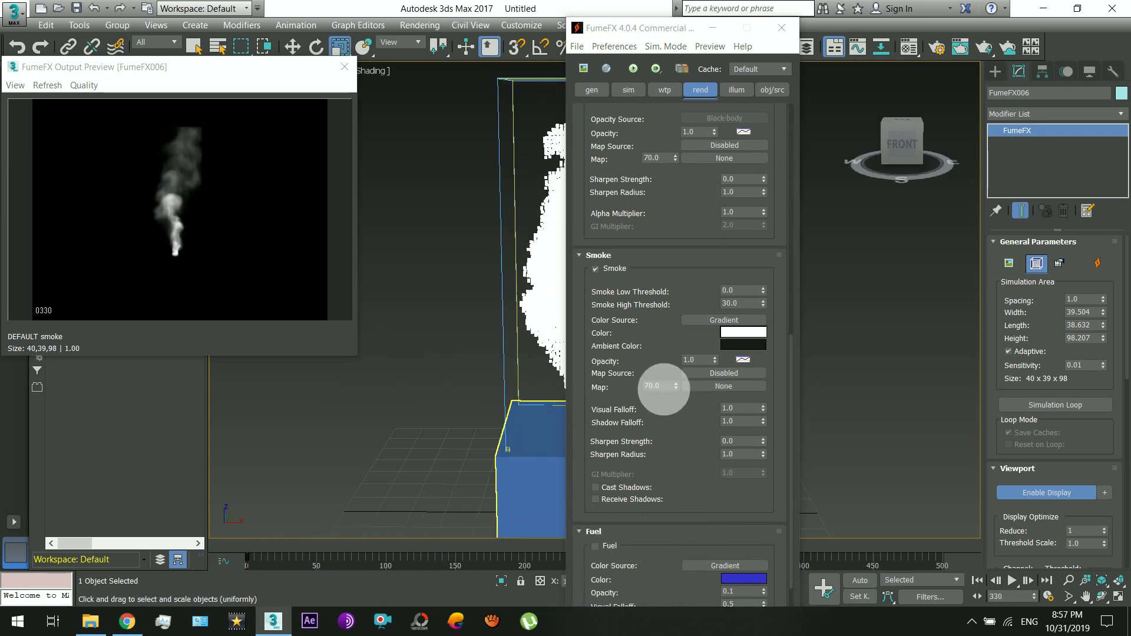
key(r)
text(10)
key(Return)
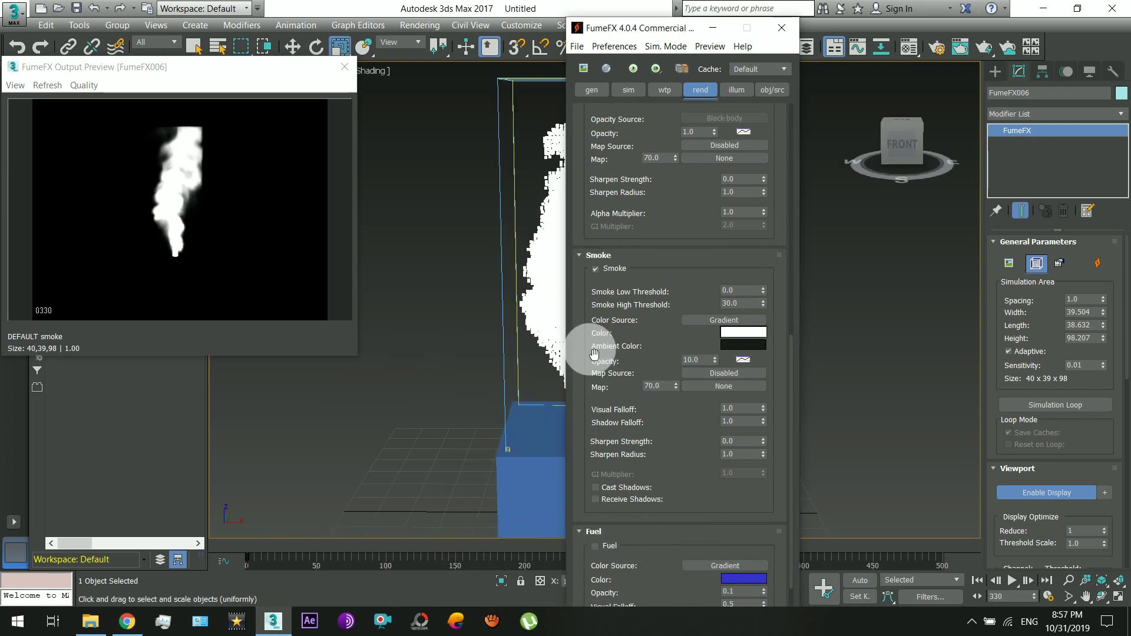
- Change the Smoke Color to pure red and check the red plume in the viewport
drag(660, 33, 849, 24)
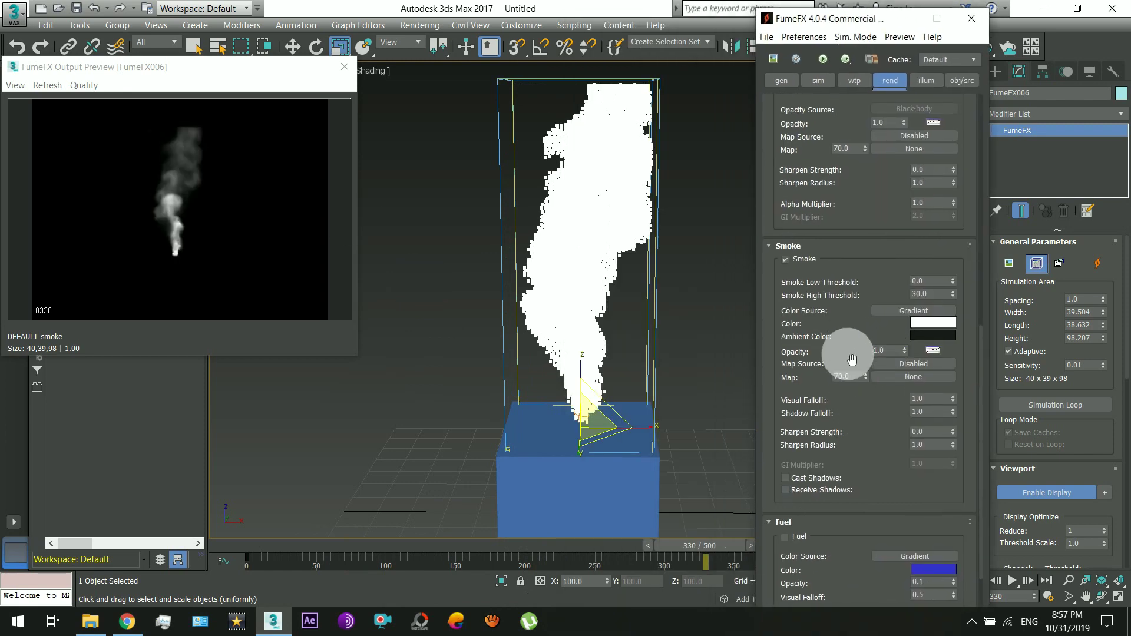
right_click(928, 326)
click(937, 328)
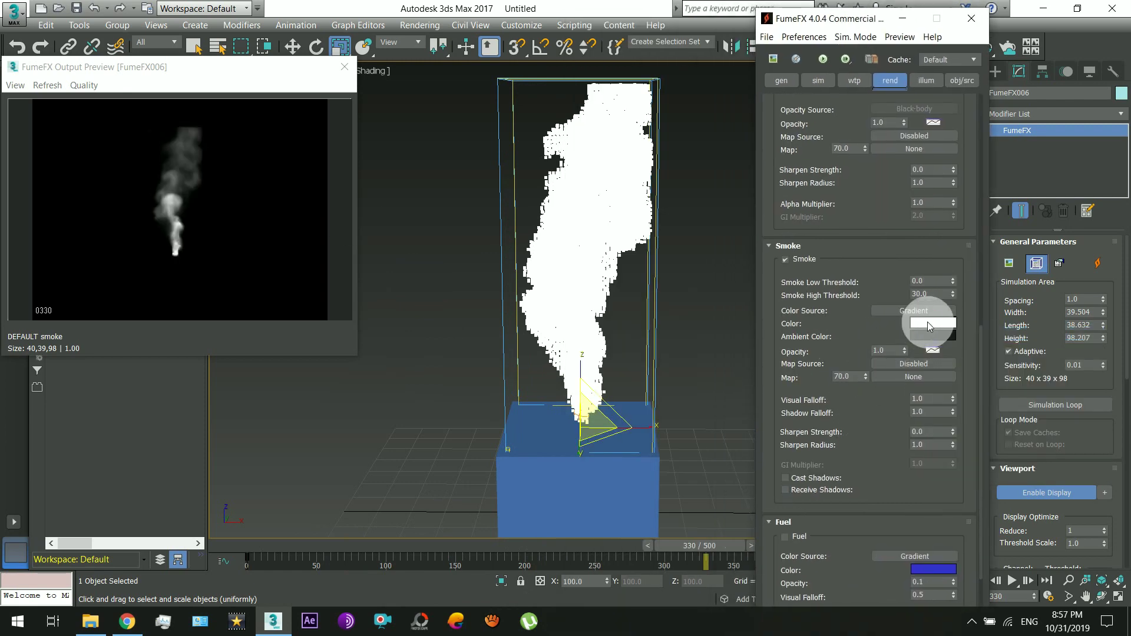
double_click(927, 321)
drag(365, 58, 561, 92)
drag(558, 148, 575, 133)
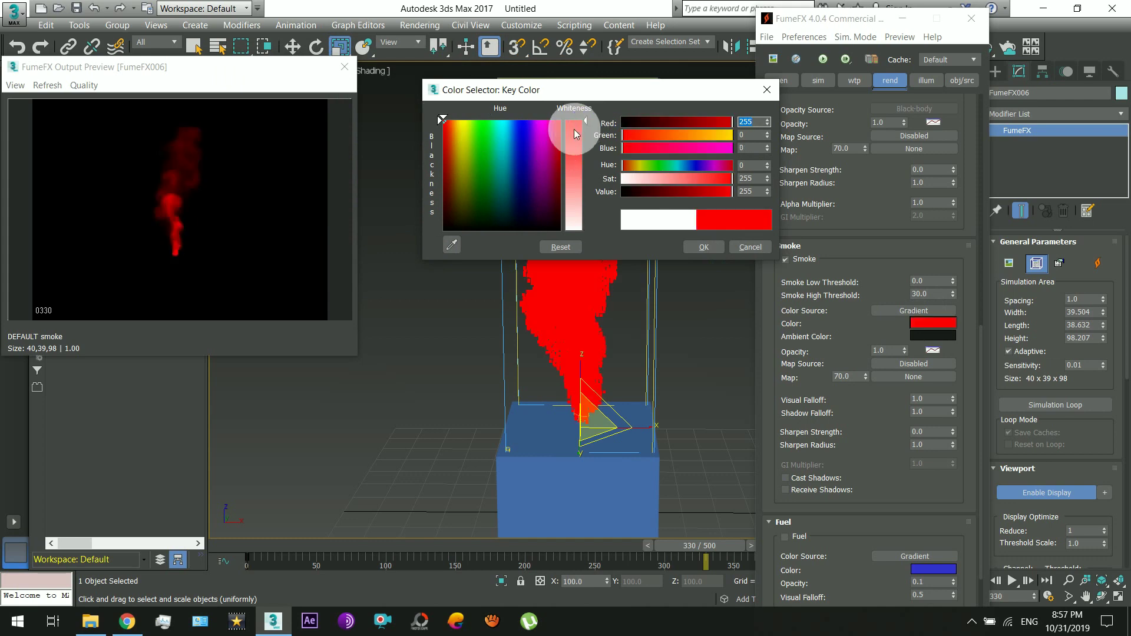
click(680, 250)
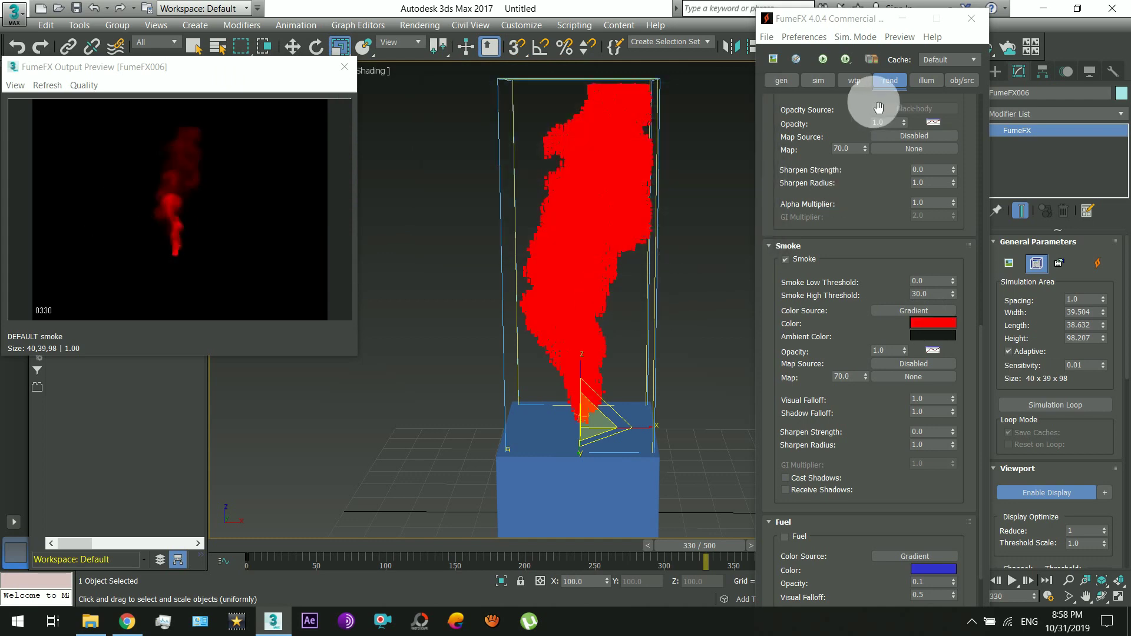
drag(863, 23, 857, 24)
mouse_move(608, 354)
alt+middle_down()
mouse_move(603, 314)
mouse_move(652, 308)
alt+middle_up()
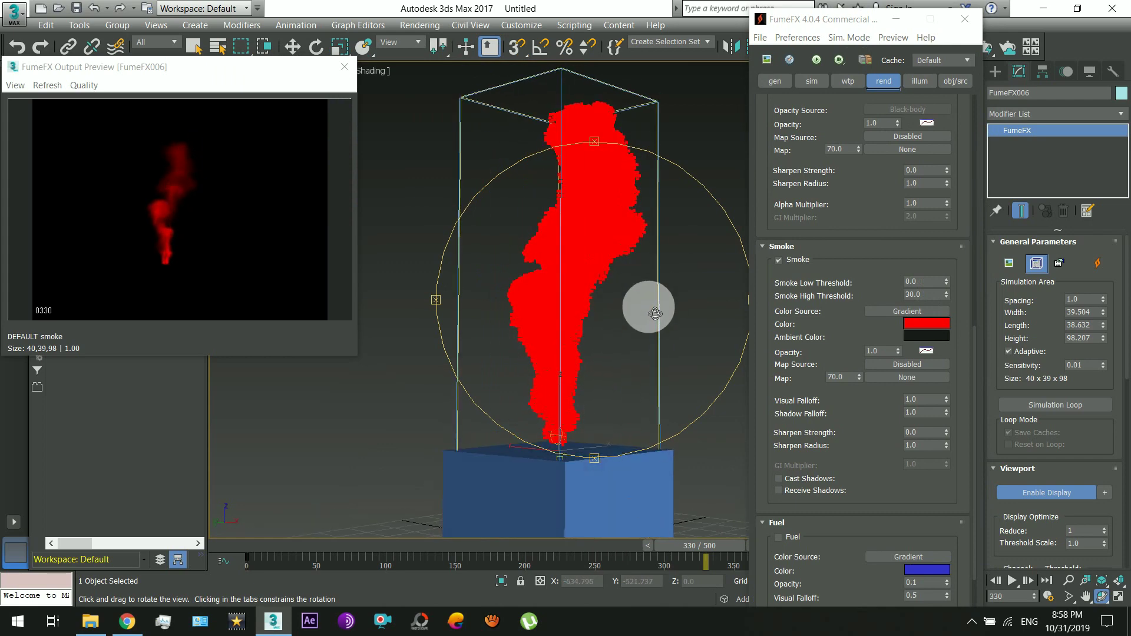
- Create a Target Direct light, Direct001, aimed down at the smoke, checking its light view
click(994, 71)
click(1031, 92)
click(1024, 172)
scroll(605, 272, down, 5)
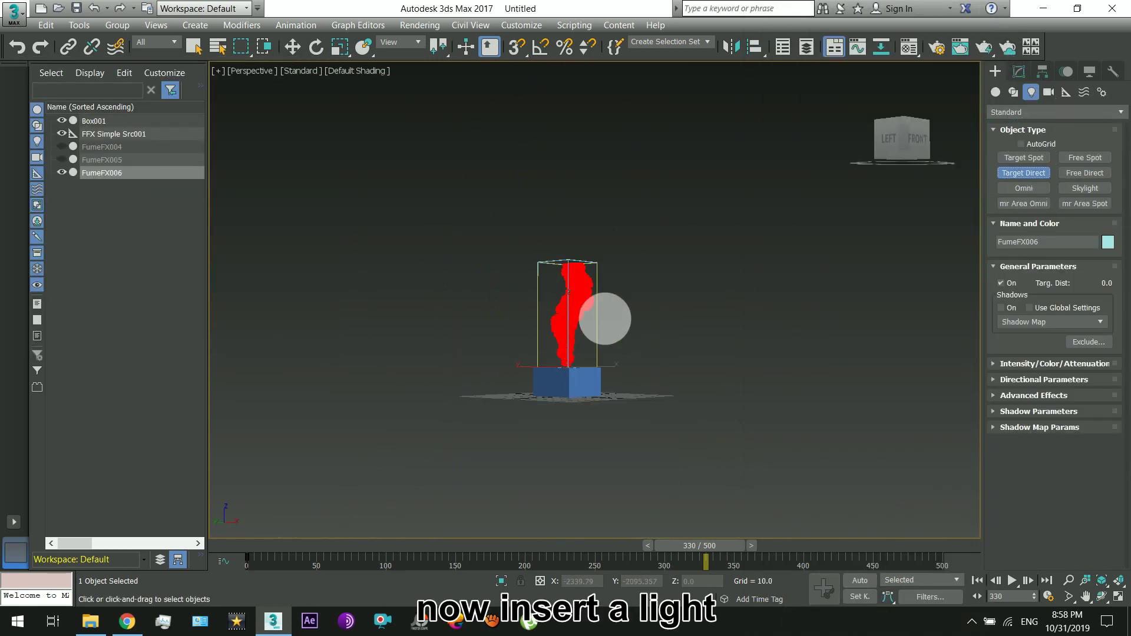
mouse_move(775, 324)
mouse_down()
mouse_move(560, 358)
mouse_move(592, 322)
mouse_move(706, 272)
mouse_move(527, 249)
mouse_move(737, 252)
mouse_move(632, 97)
mouse_up()
right_click(885, 345)
key(shift+4)
click(1097, 585)
key(p)
key(r)
- Add Direct001 to FumeFX006's illumination lights list
click(643, 266)
click(1018, 71)
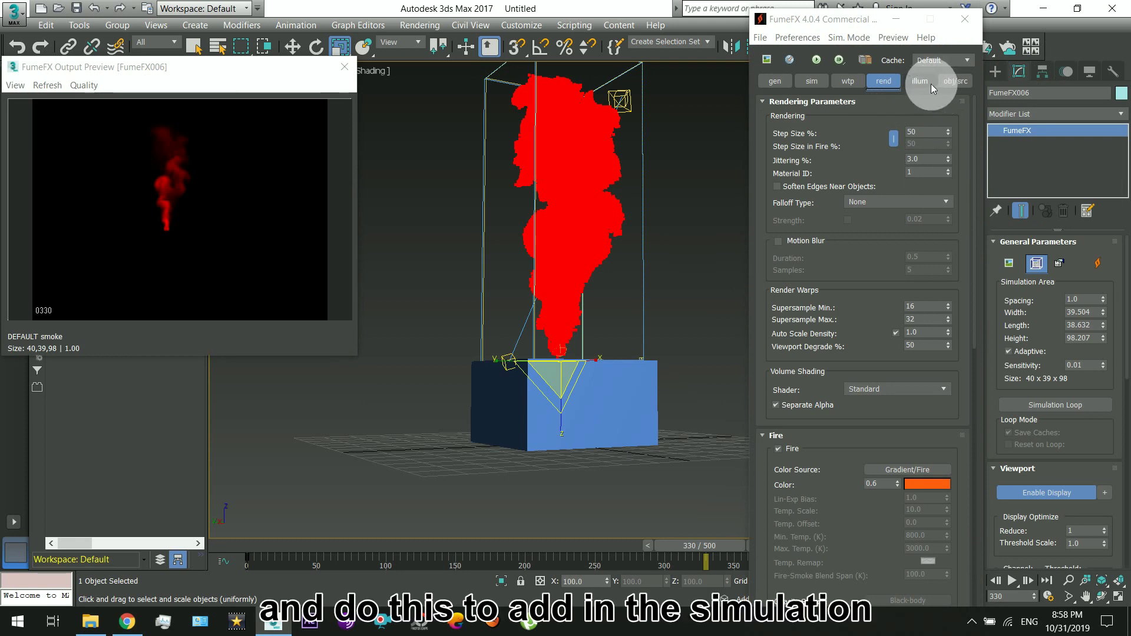
click(930, 84)
click(786, 207)
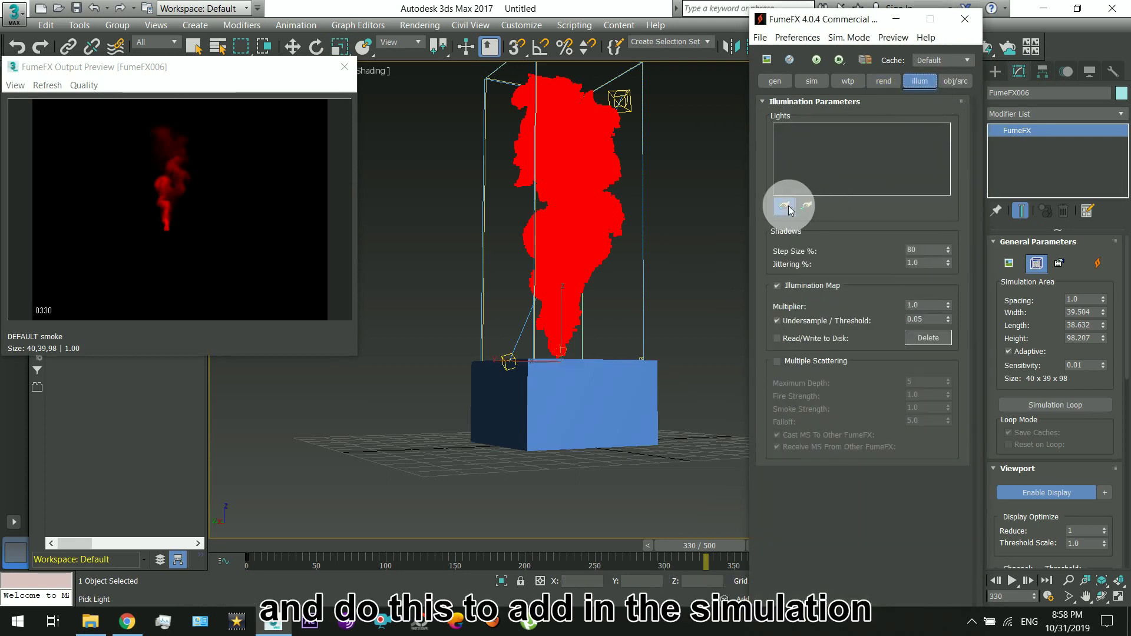
click(617, 109)
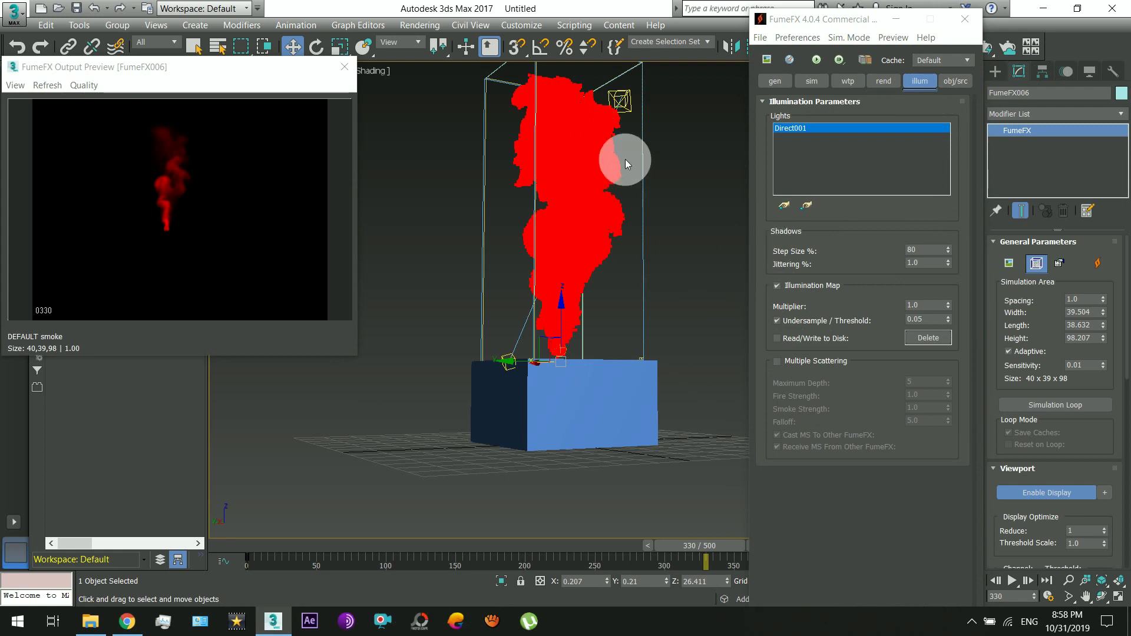
- Give Direct001 Shadow Map shadows with Atmosphere Shadows on, then orbit around the smoke
click(619, 102)
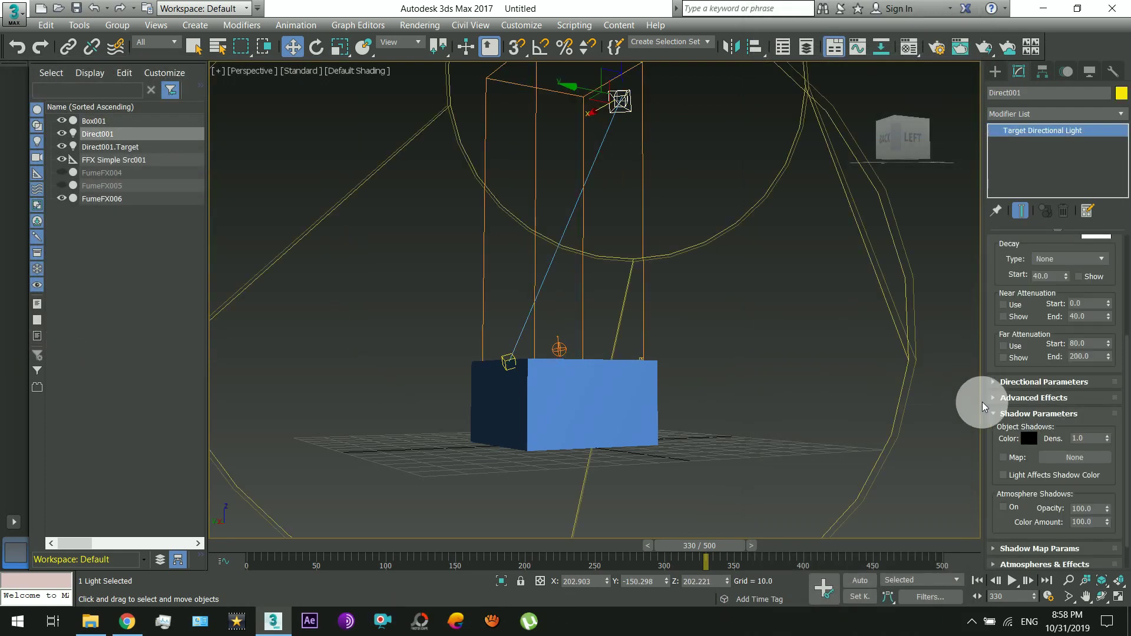
drag(1048, 306, 1041, 549)
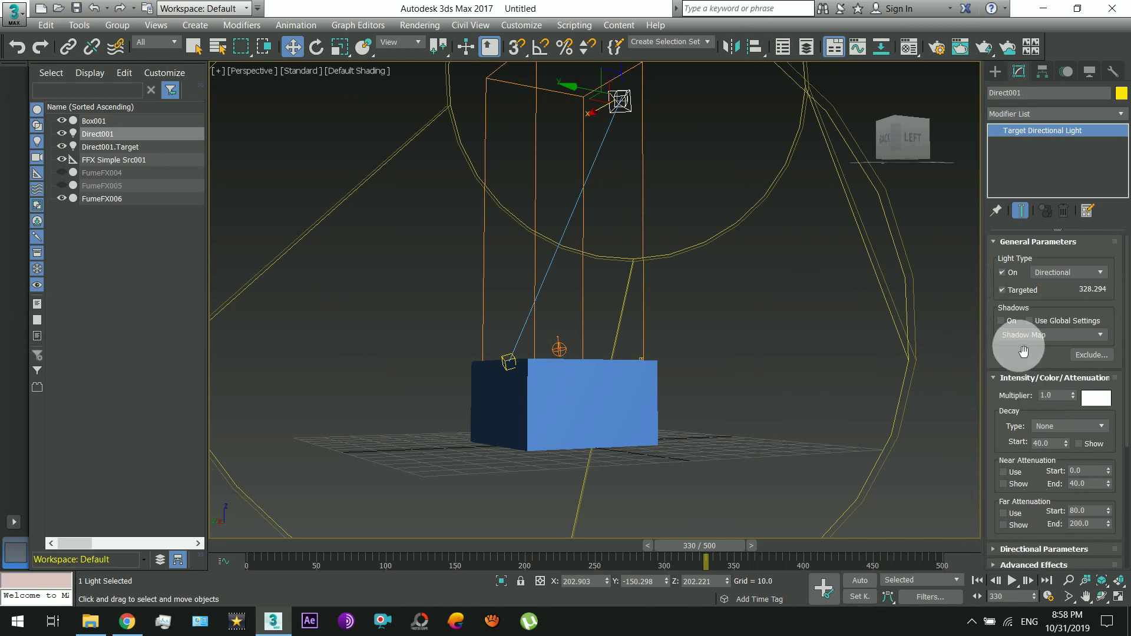
click(1022, 336)
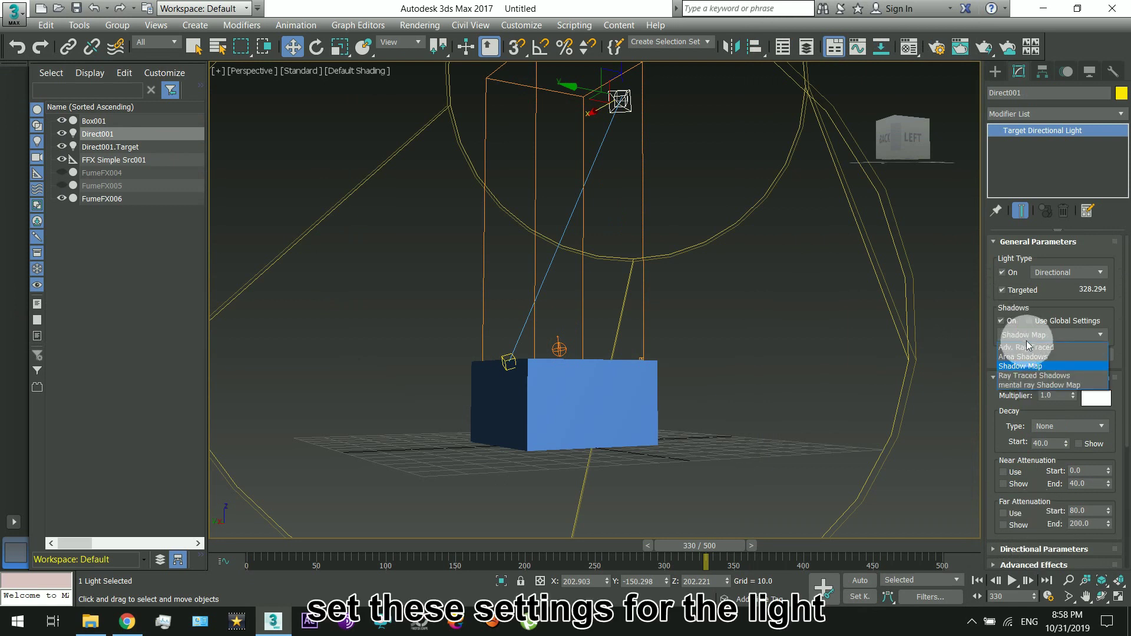
drag(1009, 442, 1017, 277)
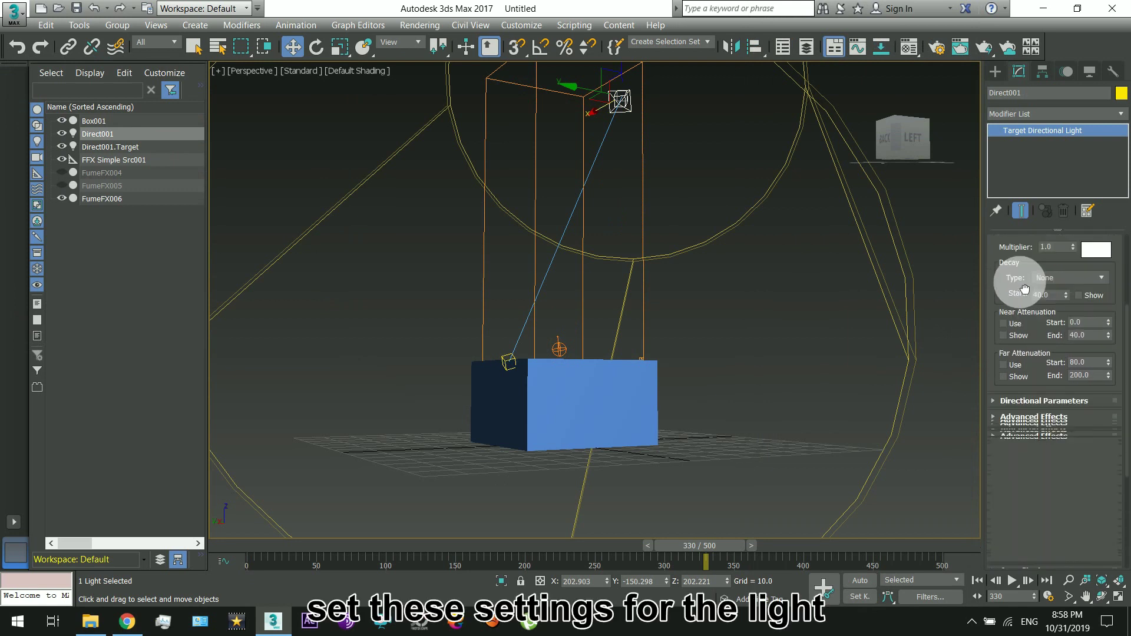
click(1015, 421)
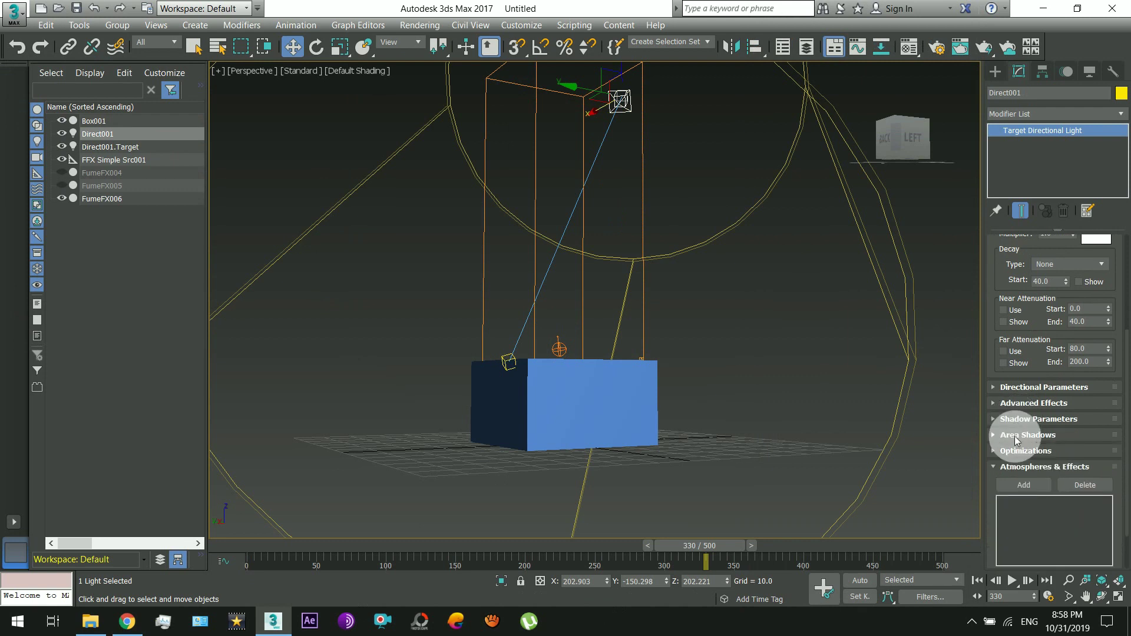
click(1015, 420)
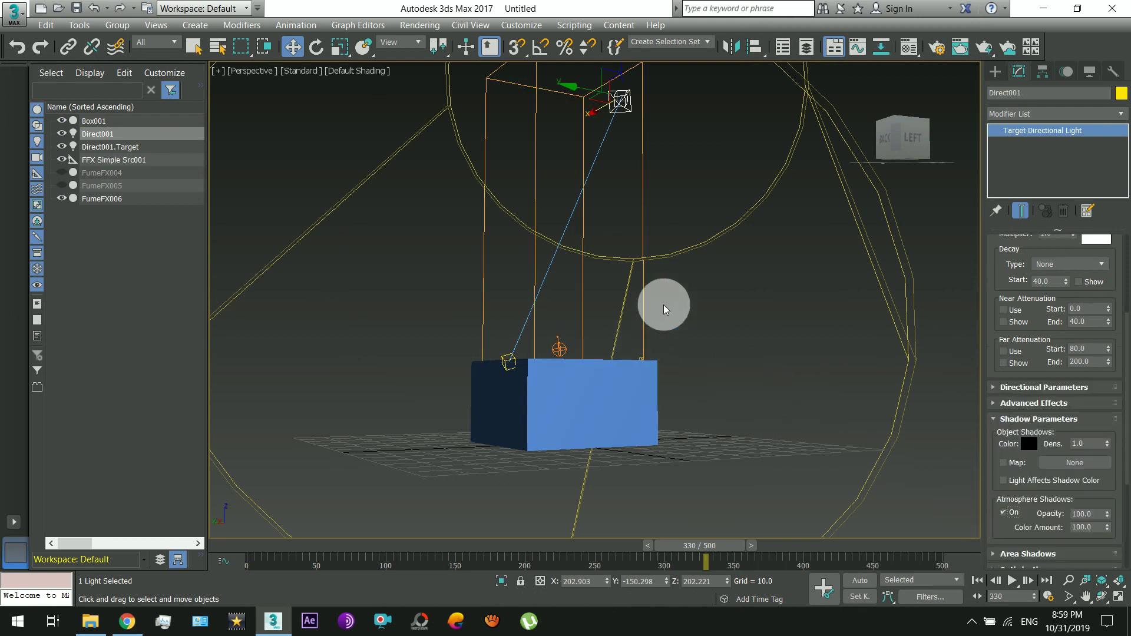
mouse_move(735, 303)
alt+middle_down()
mouse_move(651, 265)
mouse_move(600, 303)
mouse_move(695, 126)
mouse_move(547, 434)
alt+middle_up()
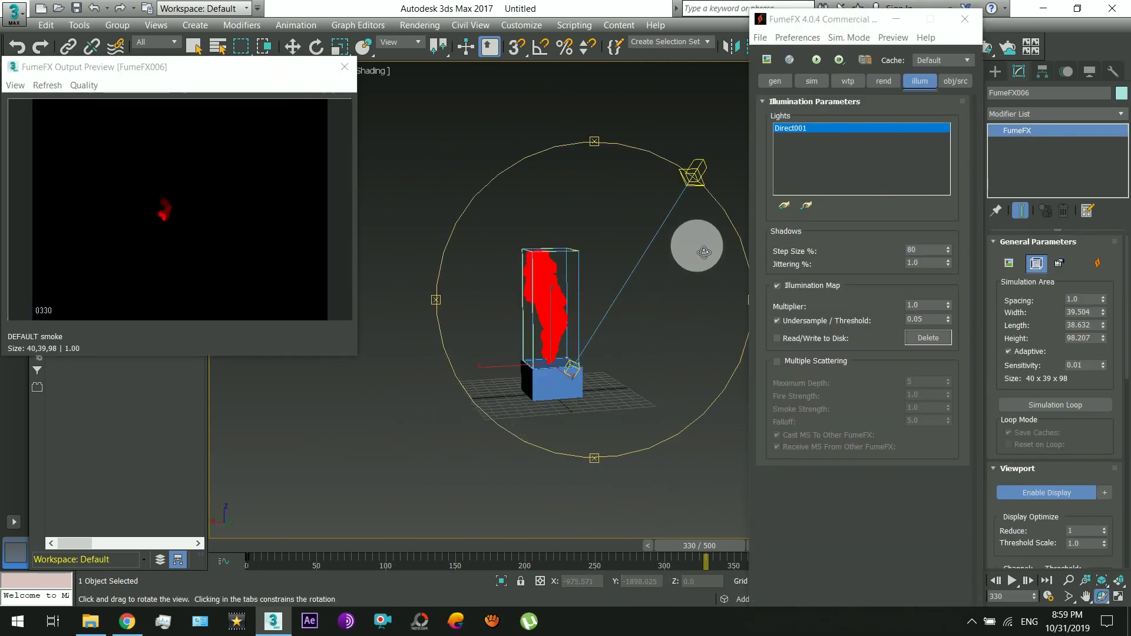
alt+middle_drag(694, 240, 600, 306)
- Enable Cast Shadows and Receive Shadows for the FumeFX smoke and render frame 330
drag(601, 306, 517, 356)
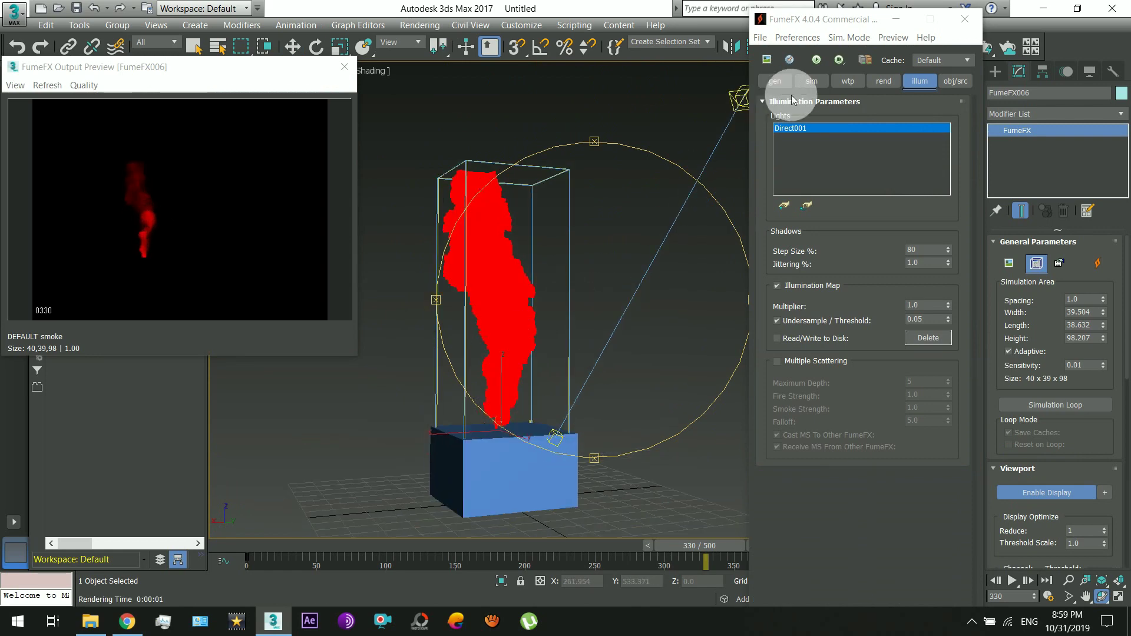
click(885, 84)
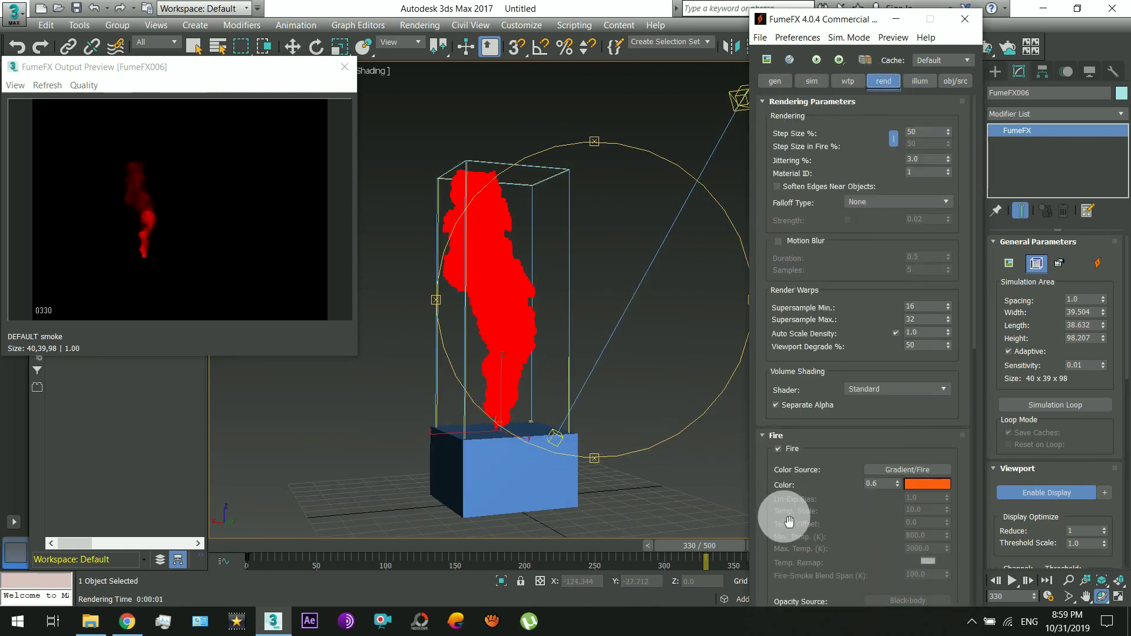
drag(789, 521, 807, 139)
mouse_move(812, 505)
mouse_down()
mouse_move(813, 404)
mouse_move(783, 290)
mouse_up()
click(778, 454)
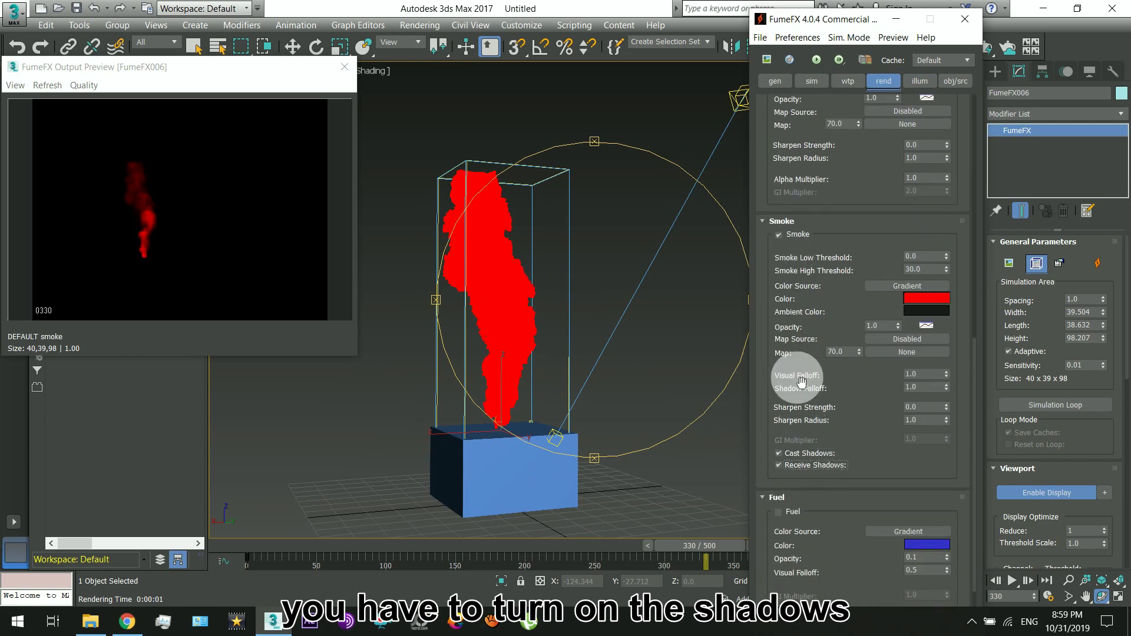
drag(804, 377, 808, 387)
key(shift+q)
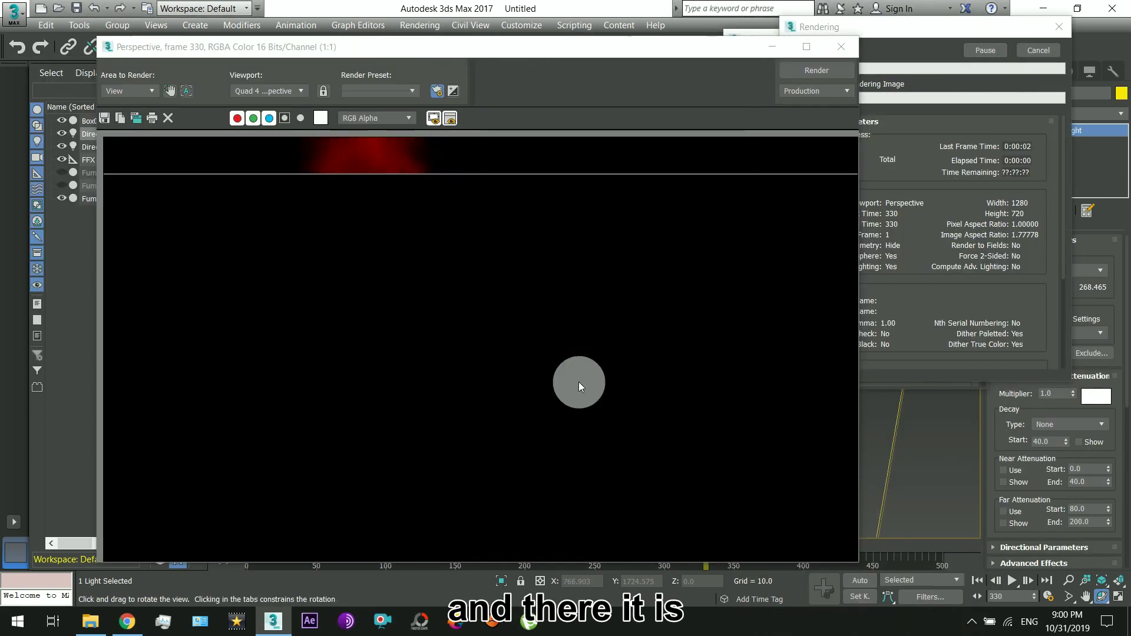